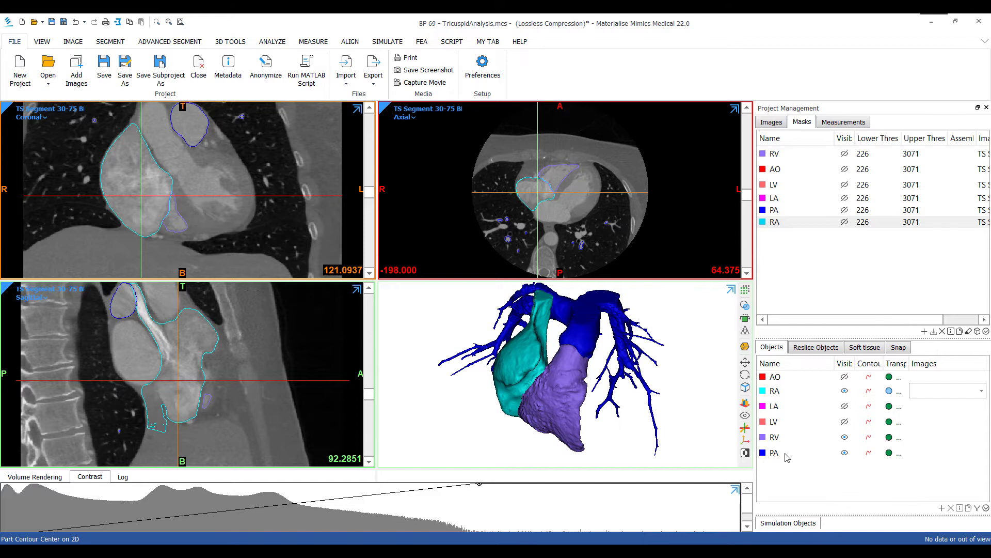
# Hide the PA and RA objects so only the RV is shown, with the Spline tool active.
pyautogui.moveTo(573, 401); pyautogui.dragTo(617, 386, button='right')
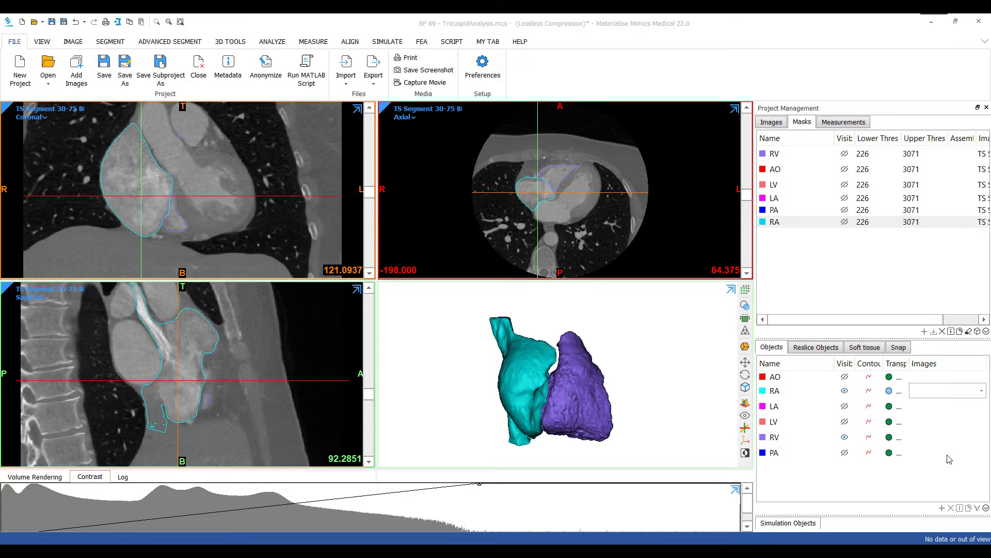
pyautogui.click(272, 42)
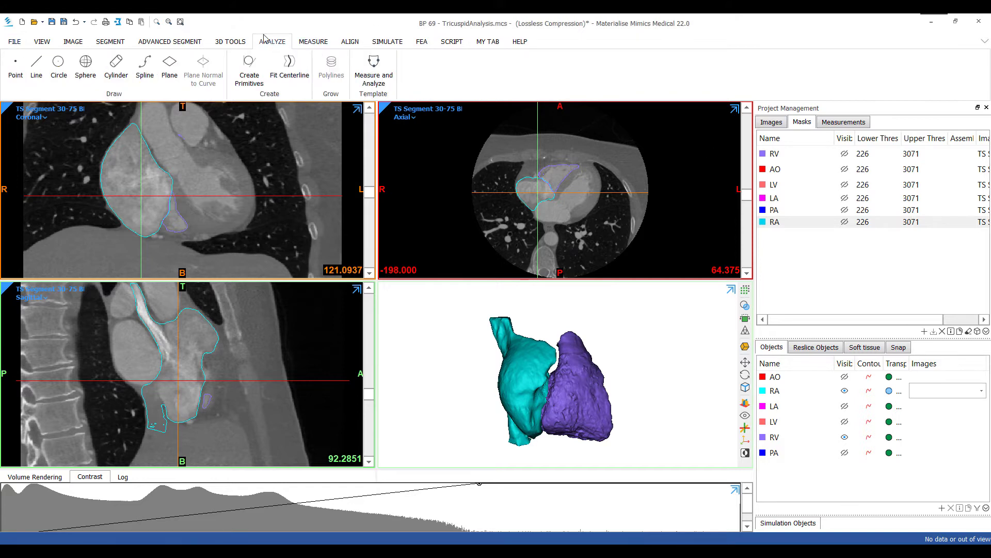
pyautogui.click(144, 77)
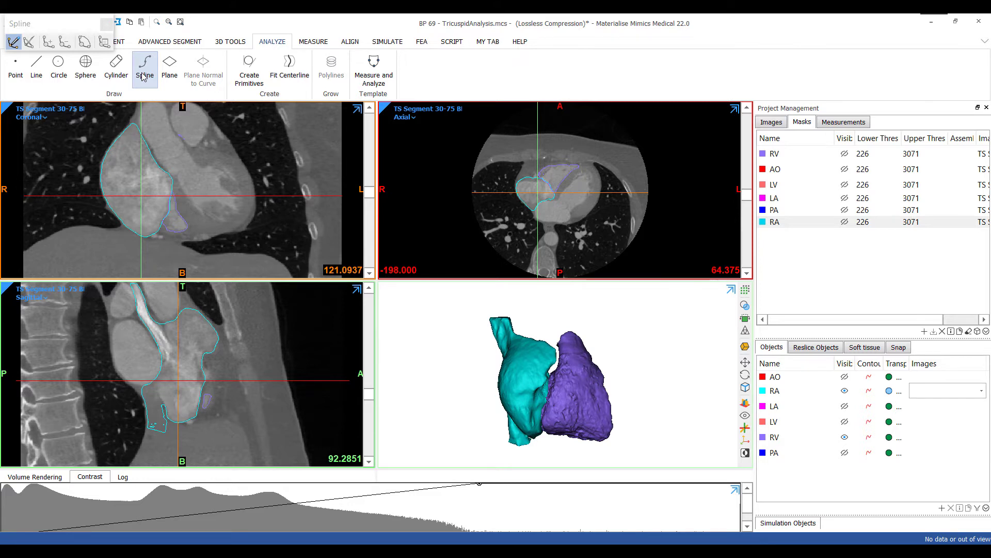
pyautogui.moveTo(526, 395); pyautogui.dragTo(589, 397, button='right')
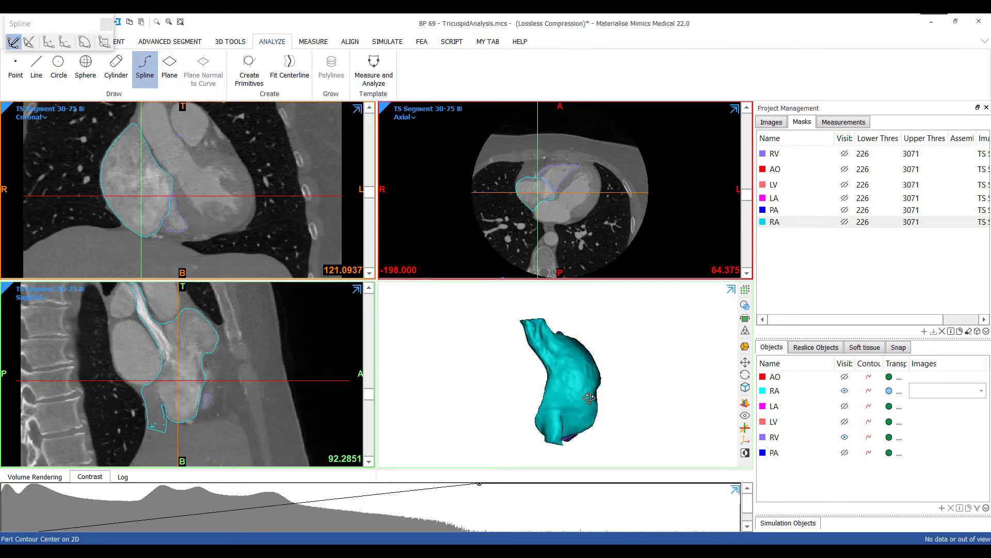
pyautogui.click(845, 391)
pyautogui.moveTo(671, 382); pyautogui.dragTo(642, 399, button='right')
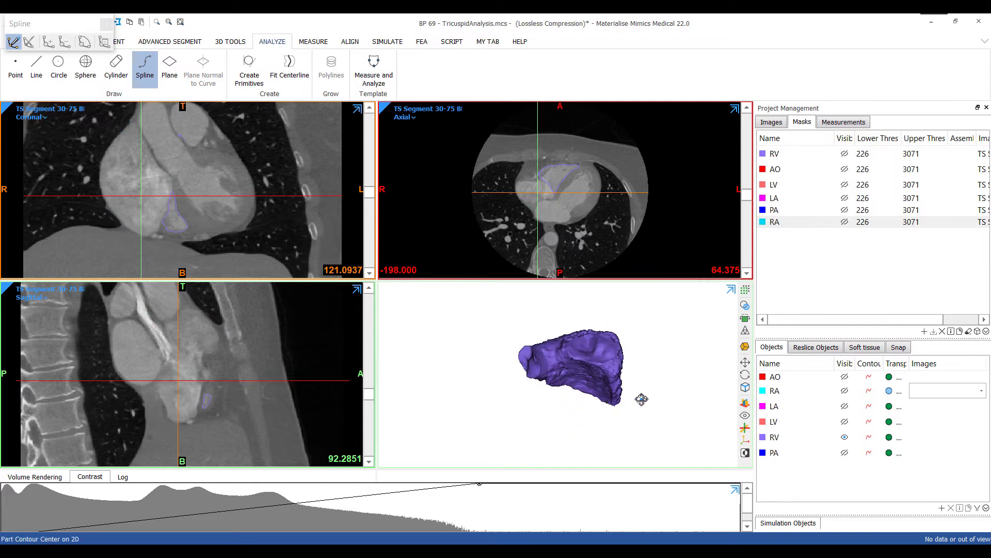
# Draw a closed spline around the rim of the tricuspid valve opening on the RV surface in the enlarged 3D view.
pyautogui.press('space')
pyautogui.scroll(8, 458, 262)
pyautogui.moveTo(459, 255); pyautogui.dragTo(458, 280, button='right')
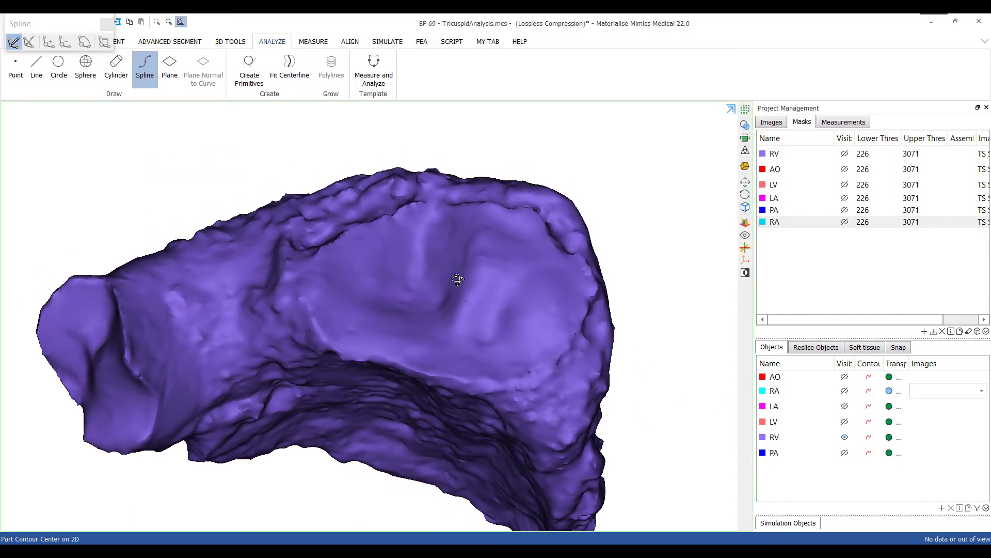
pyautogui.click(471, 208)
pyautogui.click(498, 210)
pyautogui.click(526, 212)
pyautogui.click(554, 242)
pyautogui.click(582, 263)
pyautogui.click(592, 301)
pyautogui.click(580, 332)
pyautogui.click(557, 368)
pyautogui.click(513, 385)
pyautogui.click(462, 388)
pyautogui.click(417, 374)
pyautogui.click(359, 363)
pyautogui.click(313, 327)
pyautogui.click(295, 269)
pyautogui.click(329, 233)
pyautogui.click(393, 219)
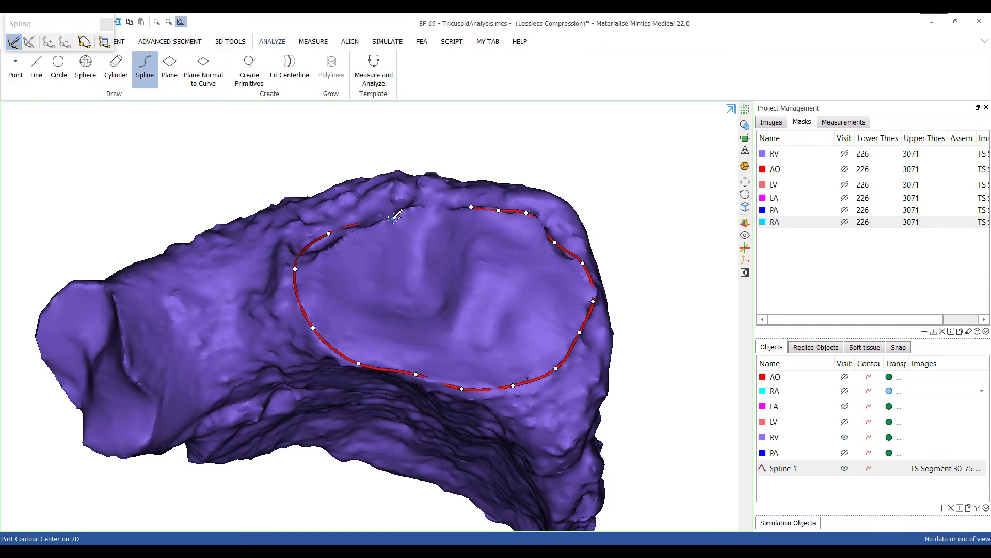
pyautogui.click(421, 209)
pyautogui.click(472, 206)
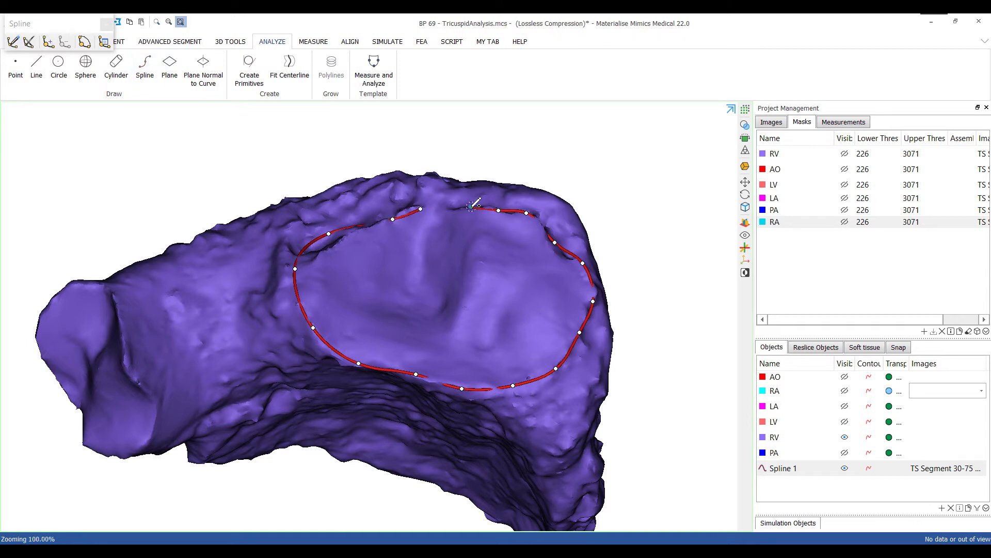
# Reposition two control points of the spline so it follows the tricuspid rim of the RV more closely.
pyautogui.scroll(2, 470, 231)
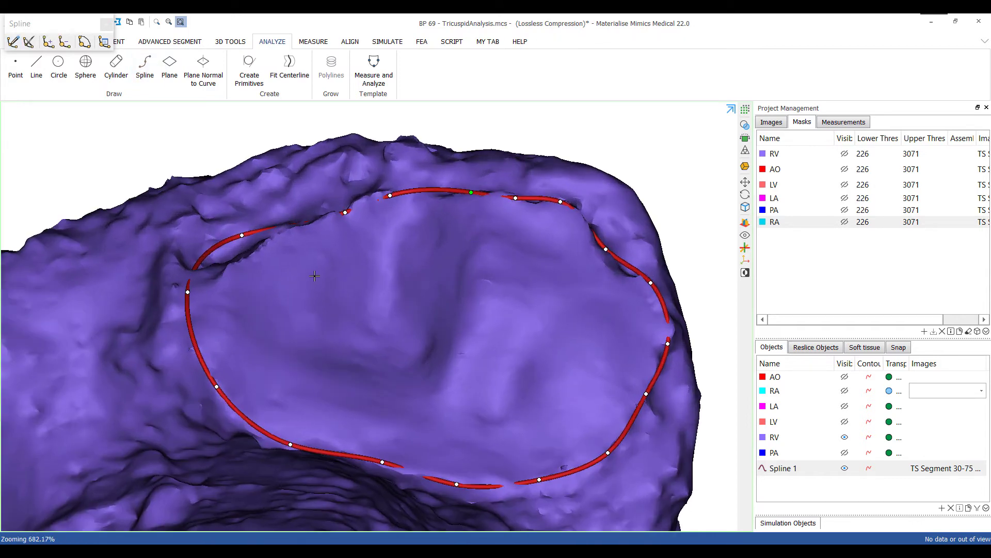
pyautogui.moveTo(315, 275); pyautogui.dragTo(302, 196, button='right')
pyautogui.moveTo(270, 167); pyautogui.dragTo(305, 161)
pyautogui.moveTo(225, 201); pyautogui.dragTo(238, 204)
pyautogui.moveTo(295, 270); pyautogui.dragTo(527, 380, button='right')
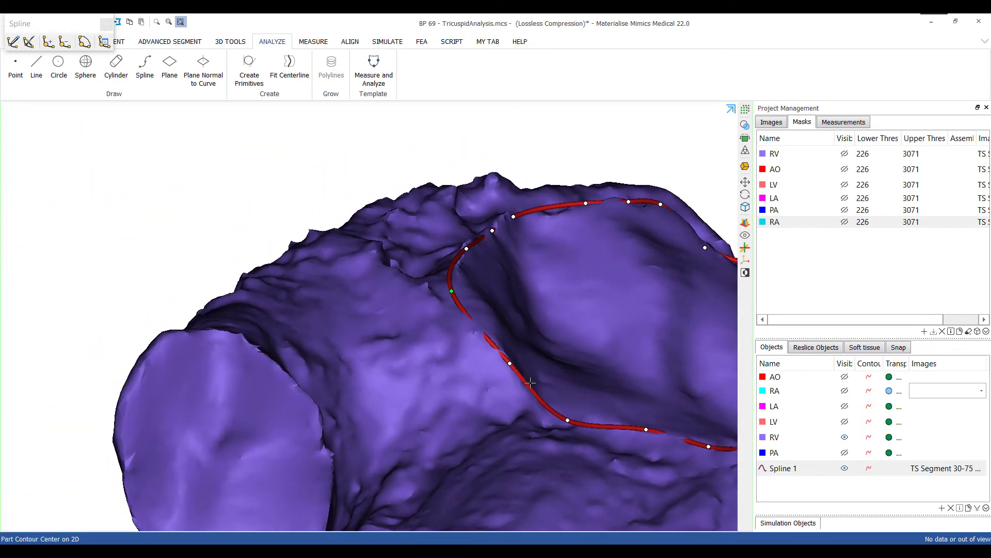
pyautogui.scroll(-3, 530, 382)
pyautogui.moveTo(571, 373); pyautogui.dragTo(496, 303, button='middle')
pyautogui.moveTo(497, 303); pyautogui.dragTo(441, 308, button='right')
# Check the spline points against the RV contour in the enlarged axial slices and review the snap options.
pyautogui.press('space')
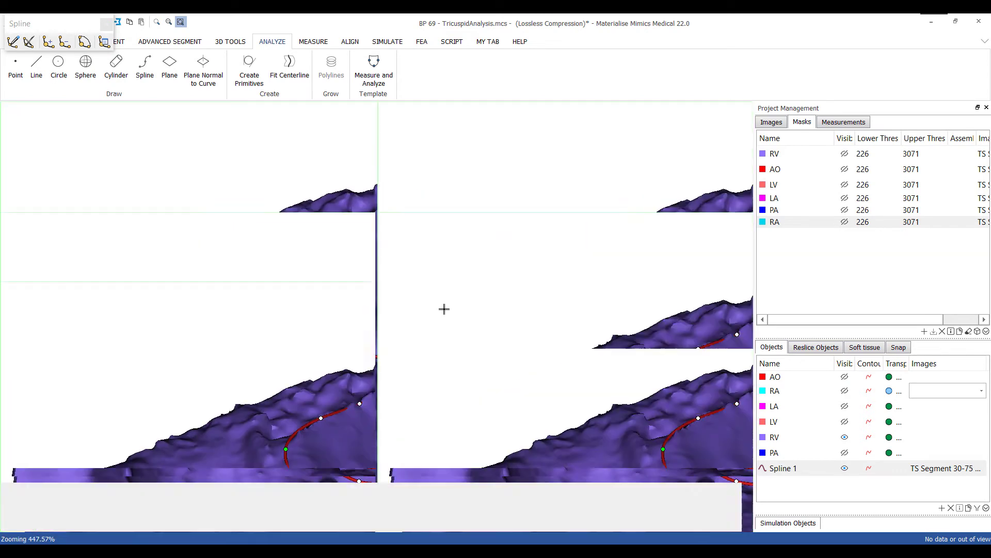
pyautogui.press('space')
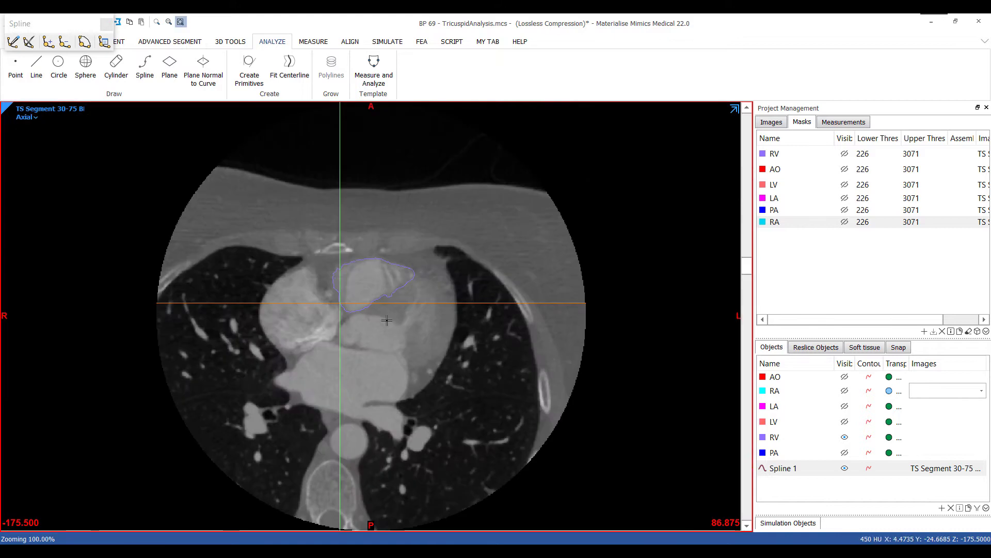
pyautogui.scroll(5, 413, 276)
pyautogui.scroll(-5, 408, 303)
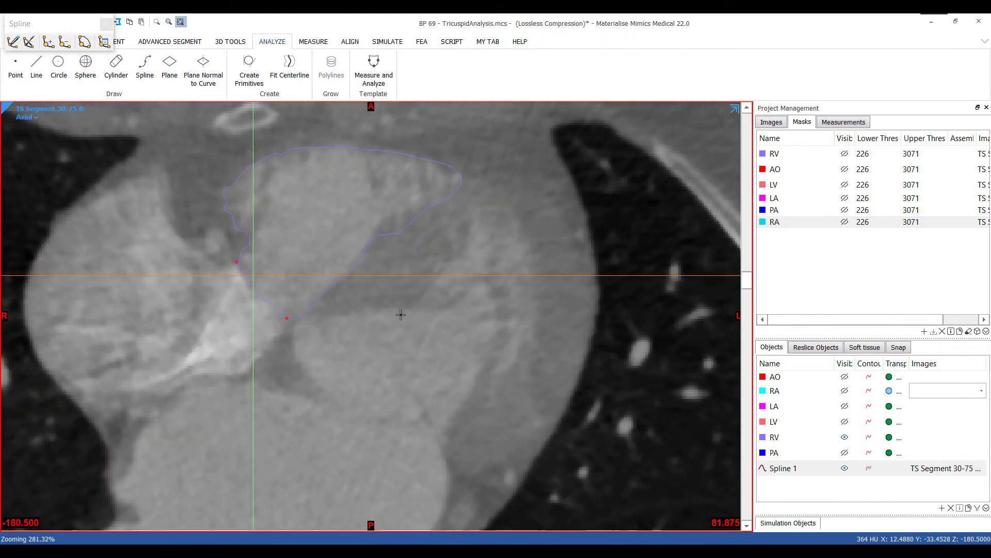
pyautogui.click(281, 315)
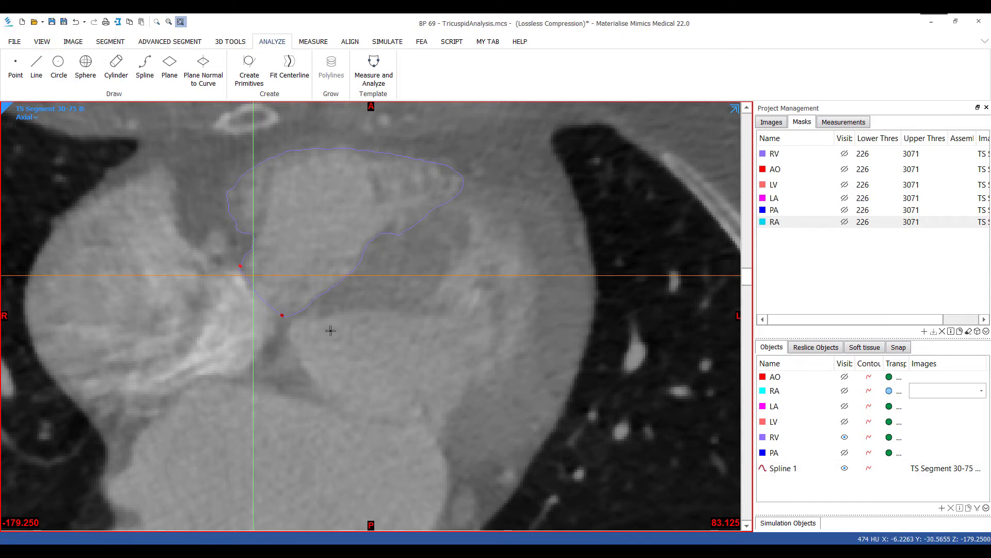
pyautogui.click(256, 262)
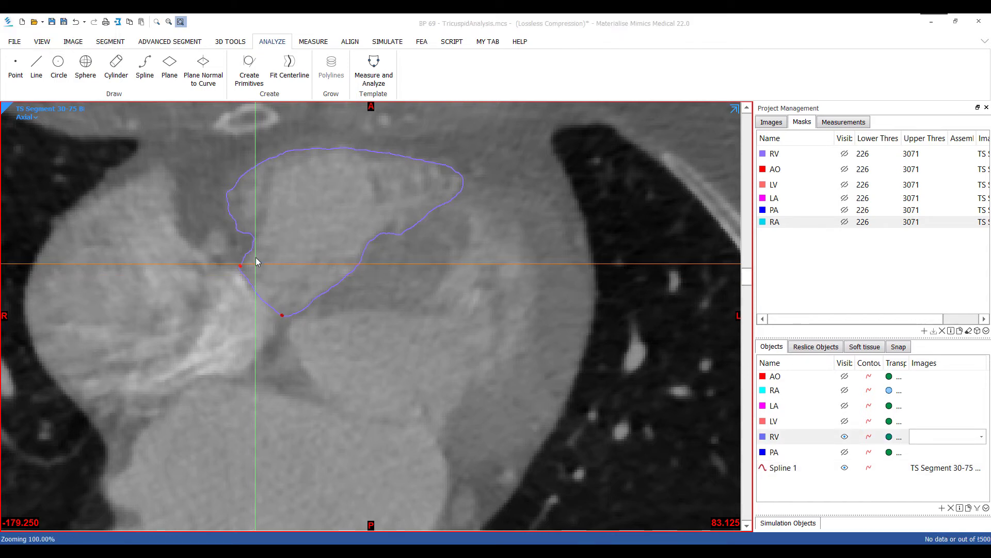
pyautogui.moveTo(257, 263); pyautogui.dragTo(256, 256)
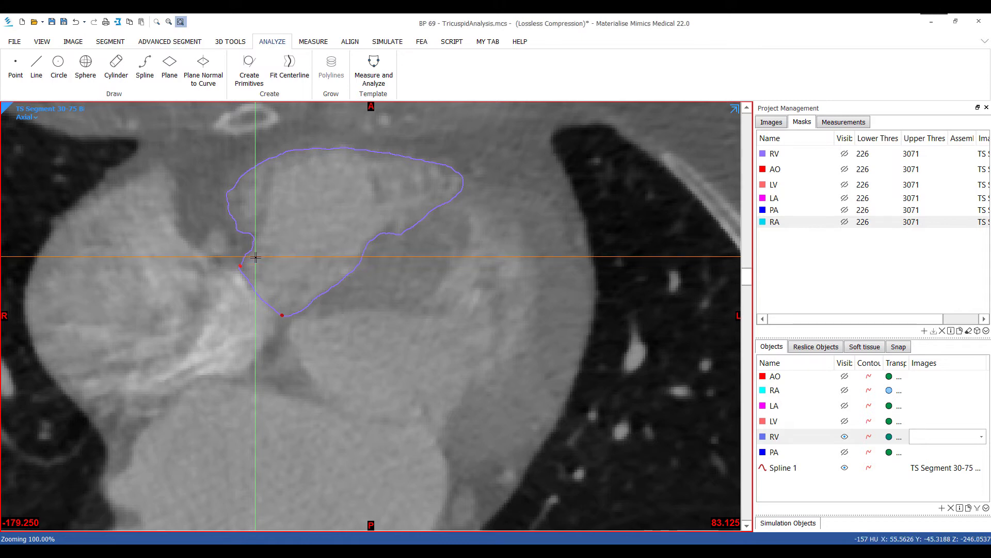
pyautogui.press('space')
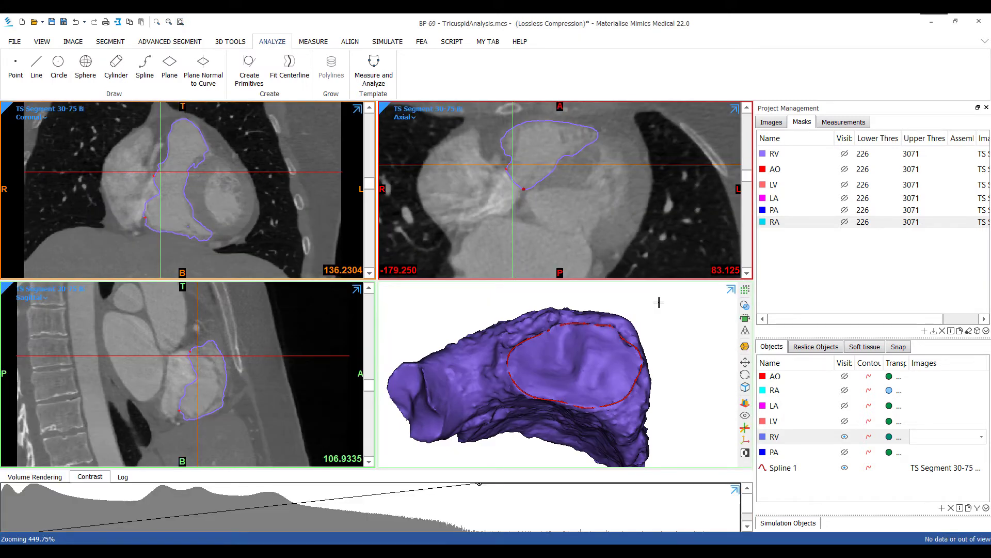
pyautogui.click(899, 347)
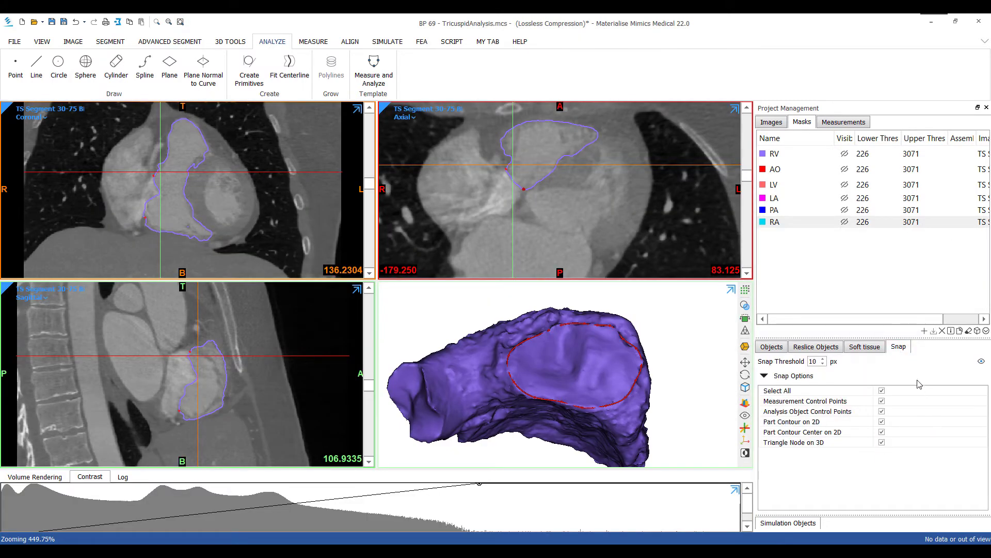
pyautogui.click(772, 347)
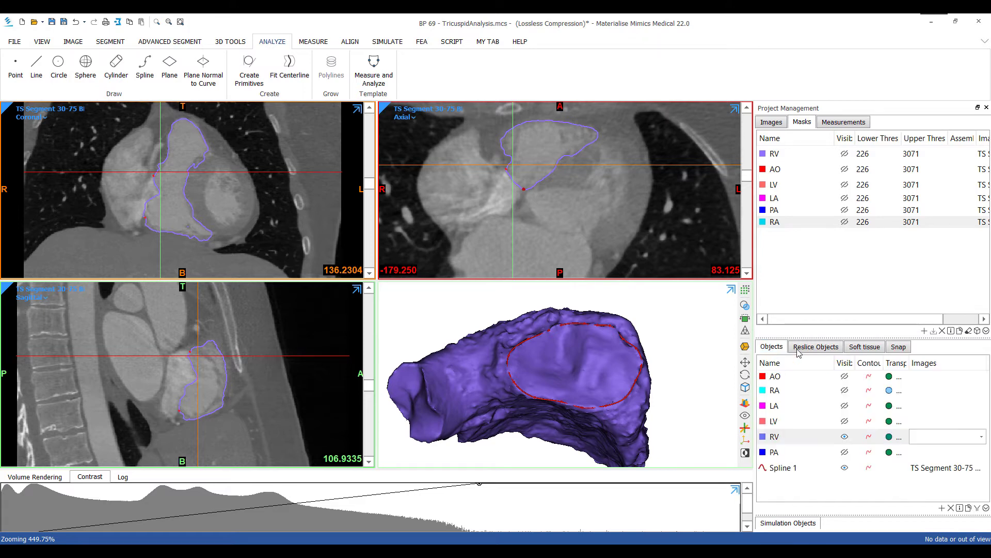
# Hide the RV object and add a distance measurement across the spline's long axis, with its label placed above the outline.
pyautogui.click(845, 438)
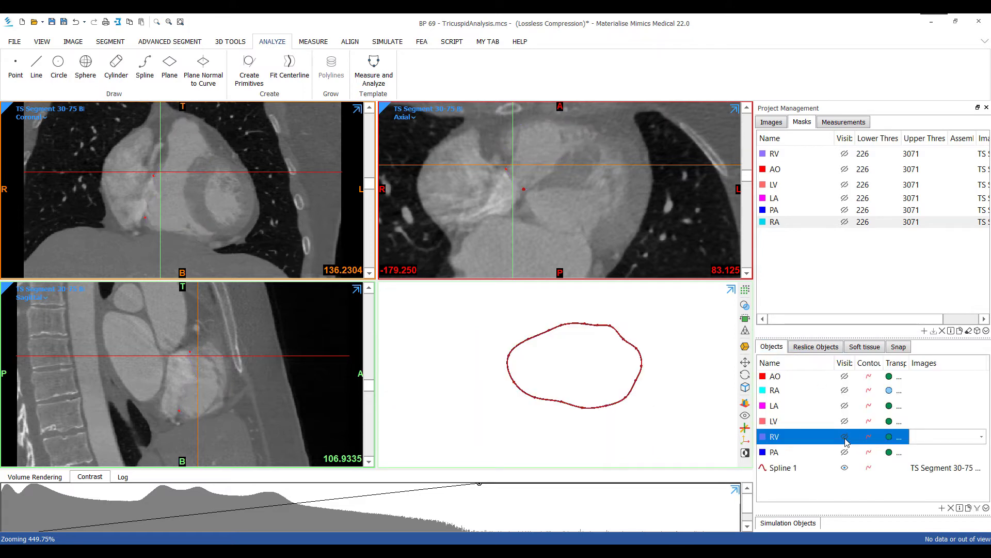
pyautogui.click(310, 42)
pyautogui.click(21, 76)
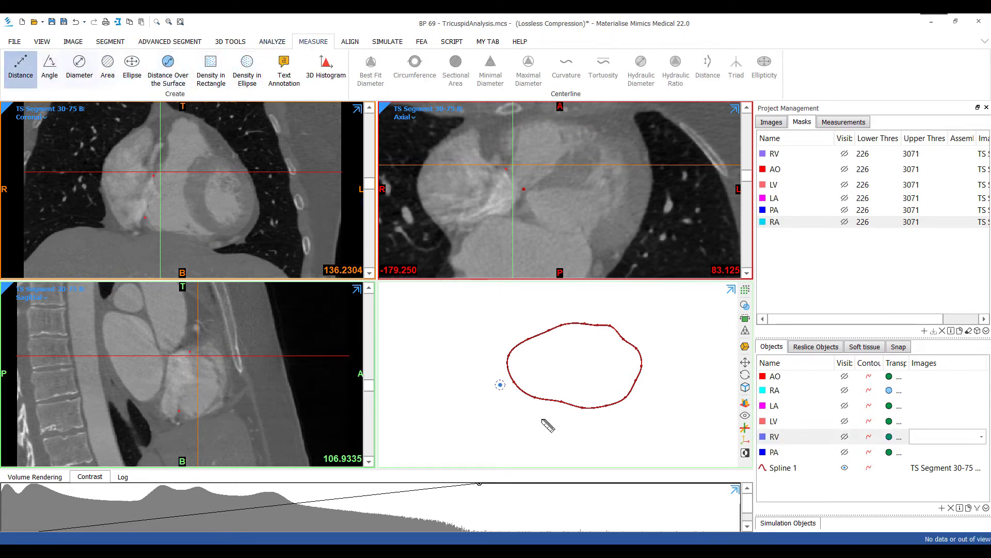
pyautogui.scroll(5, 563, 360)
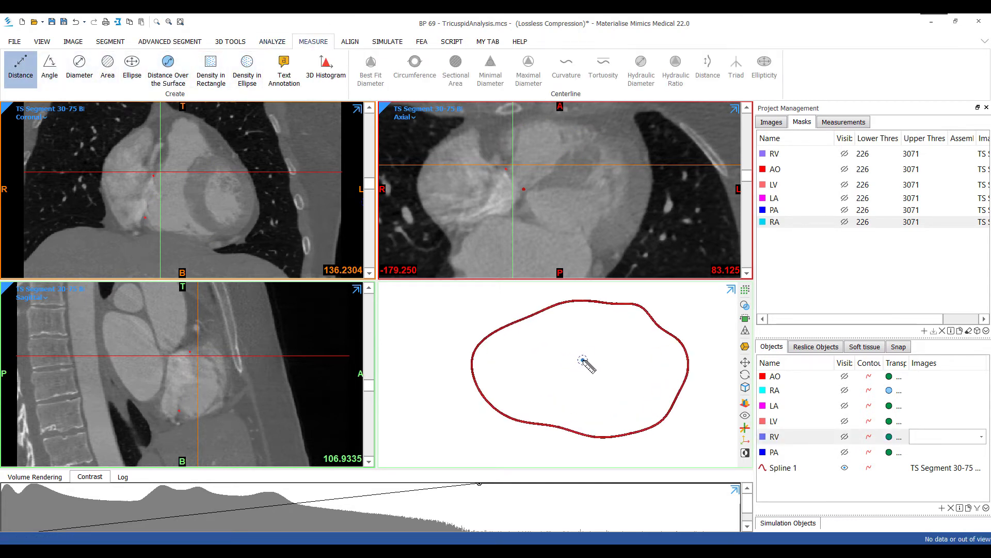
pyautogui.moveTo(582, 360); pyautogui.dragTo(551, 365, button='middle')
pyautogui.click(442, 372)
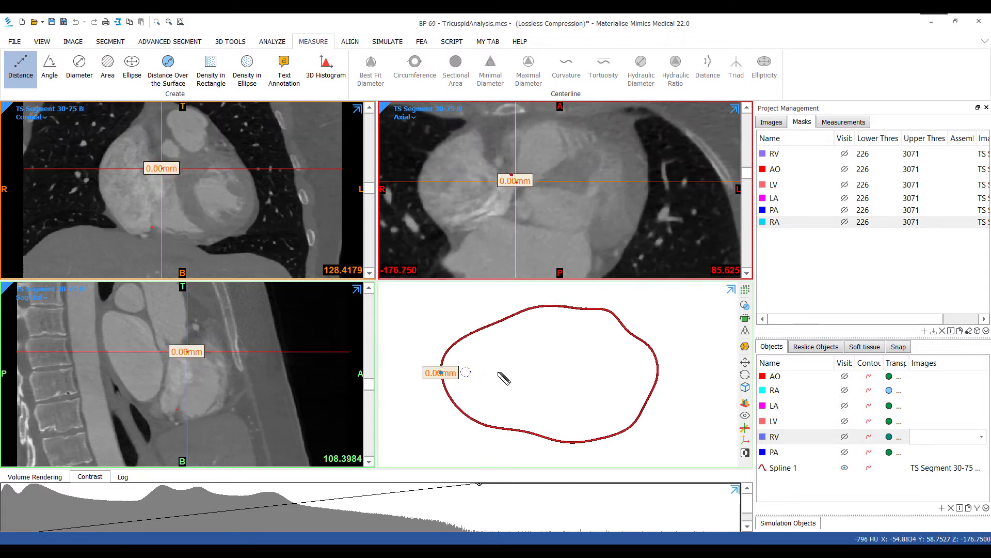
pyautogui.click(657, 373)
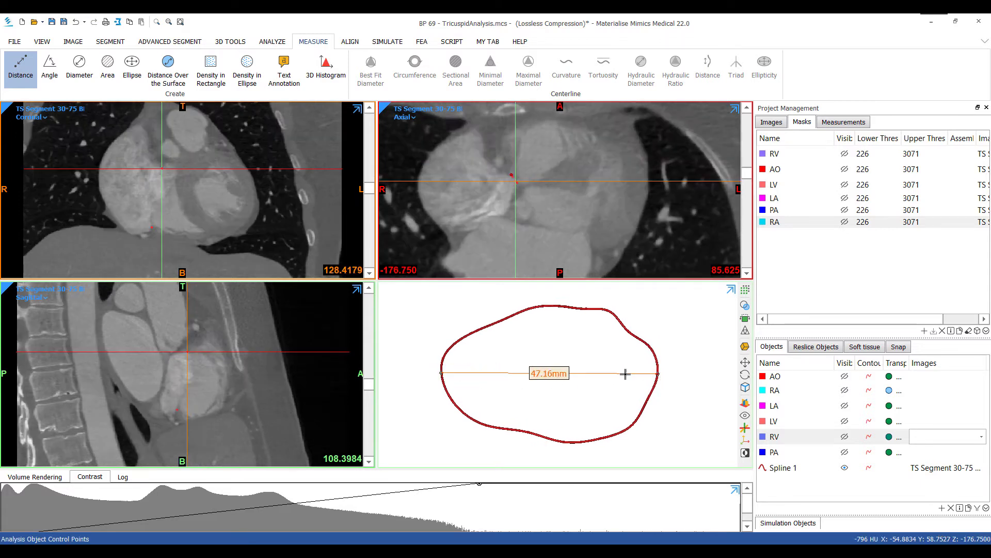
pyautogui.click(549, 288)
# Add a second distance measurement across the spline's short axis.
pyautogui.click(19, 68)
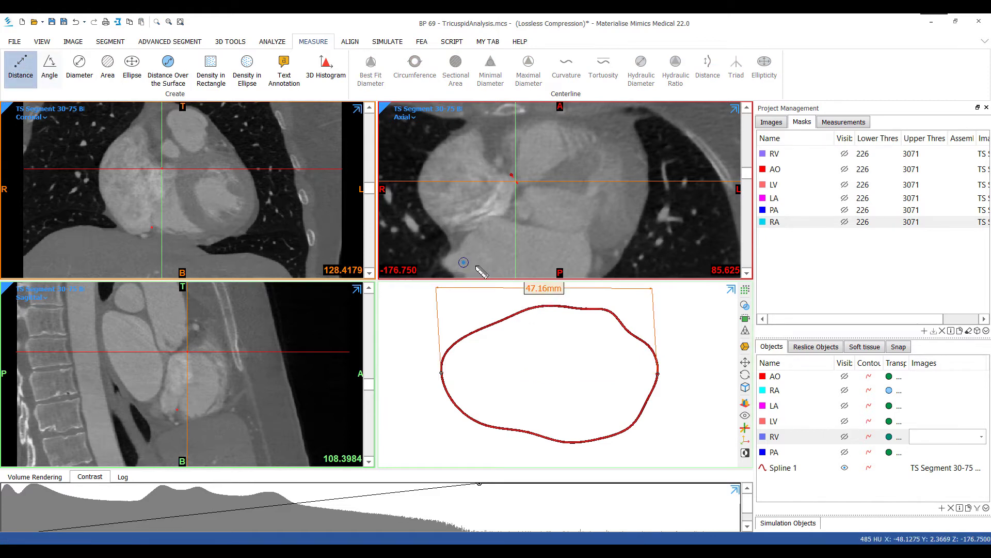
pyautogui.click(554, 306)
pyautogui.click(569, 414)
pyautogui.click(570, 442)
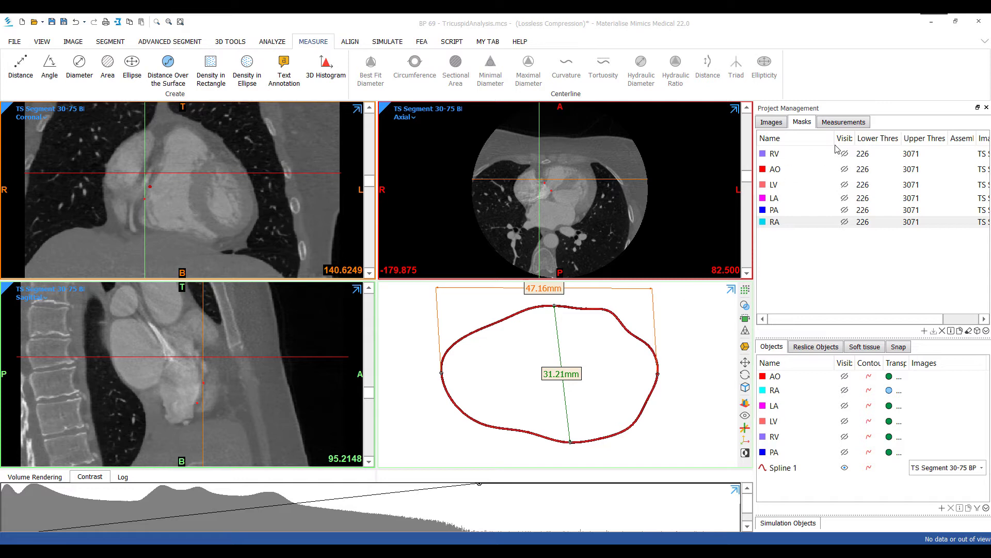
# Hide both distance measurements and show the RV object again.
pyautogui.click(844, 122)
pyautogui.click(846, 164)
pyautogui.click(845, 164)
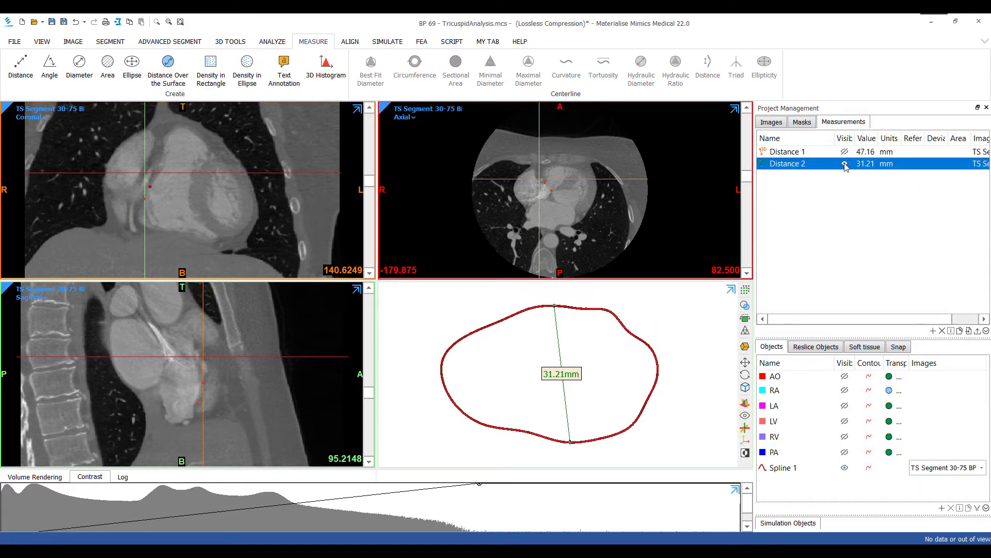
pyautogui.click(844, 437)
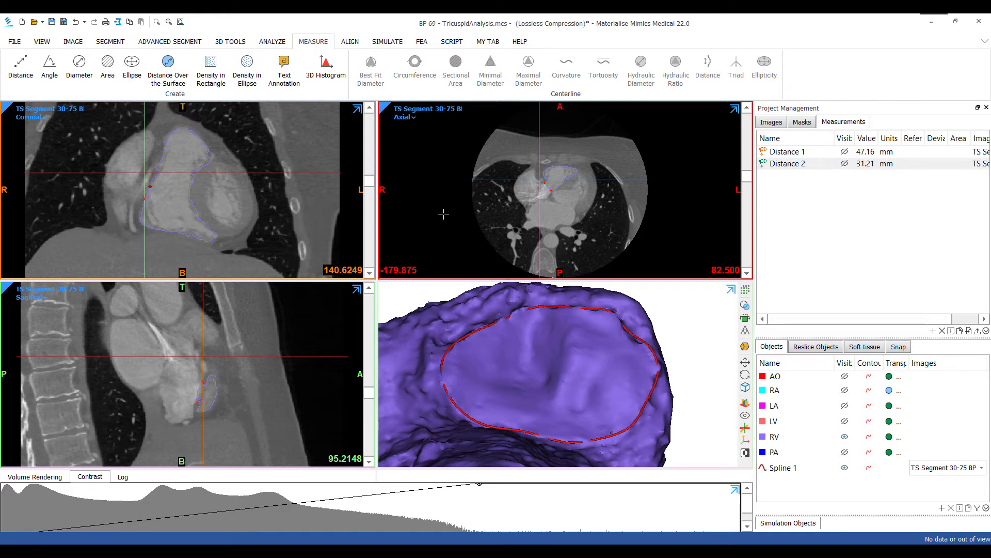
# Create a plane primitive named Plane 1 using the Fit to spline method with Spline 1 as the fitting entity.
pyautogui.click(278, 41)
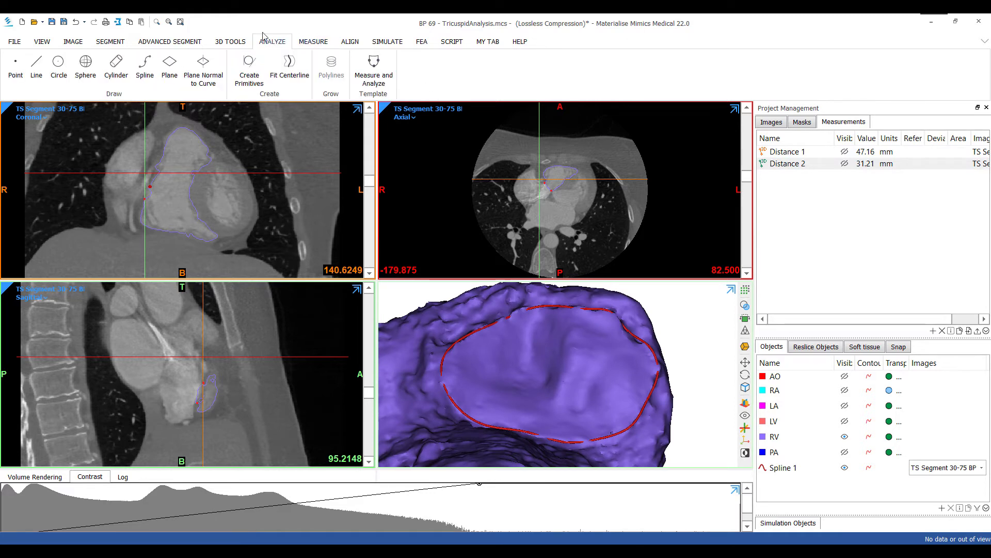
pyautogui.click(250, 67)
pyautogui.click(574, 223)
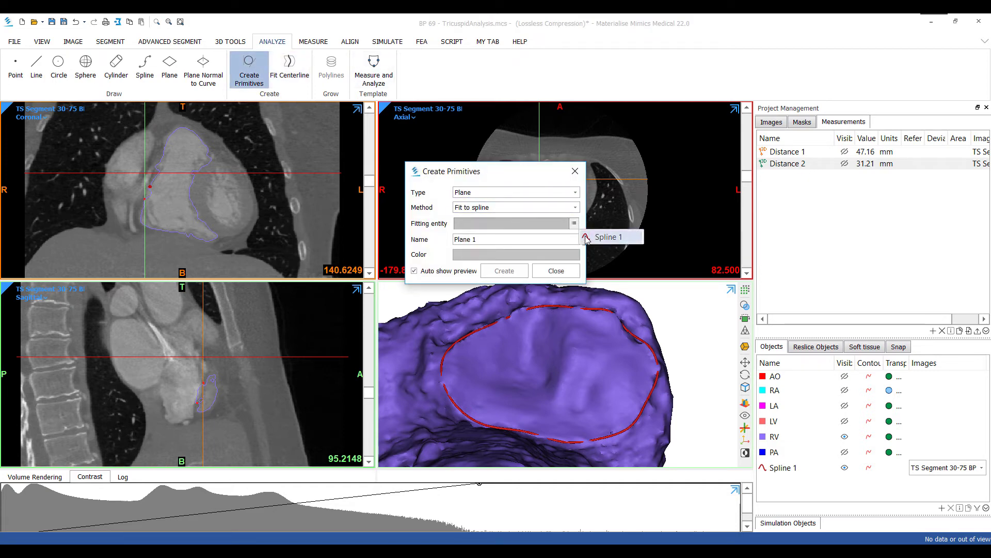
pyautogui.click(589, 236)
pyautogui.click(504, 272)
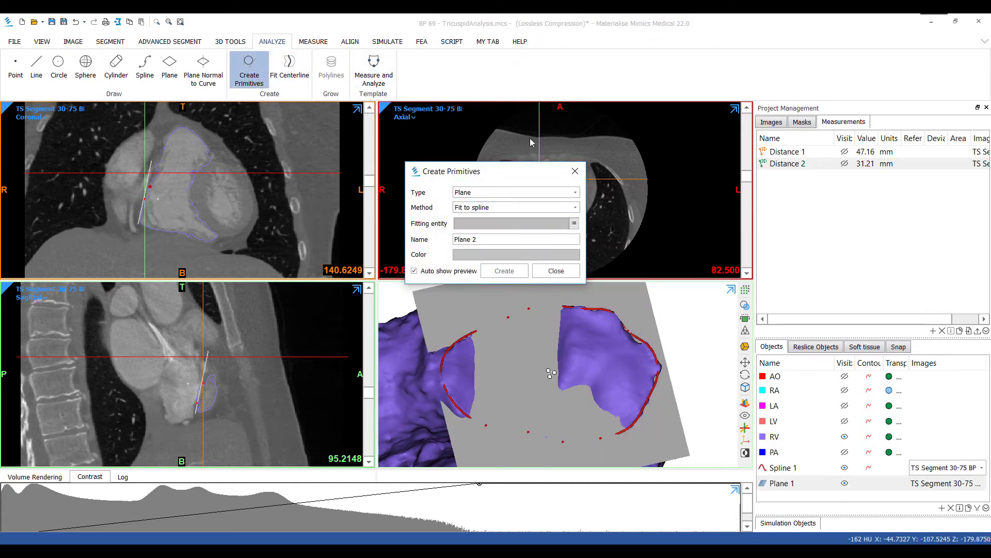
pyautogui.click(552, 266)
# Reslice the images along the existing Plane 1.
pyautogui.click(42, 41)
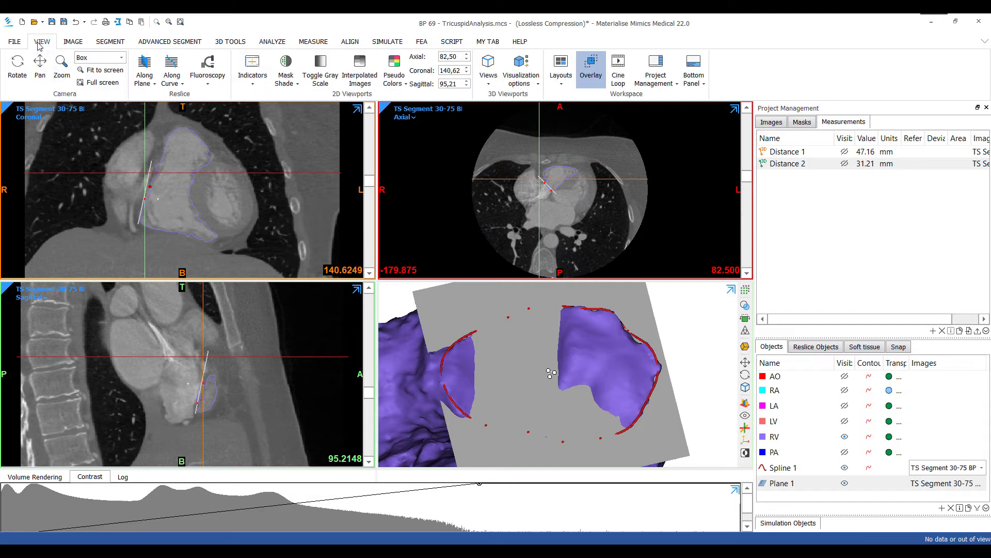
pyautogui.click(155, 84)
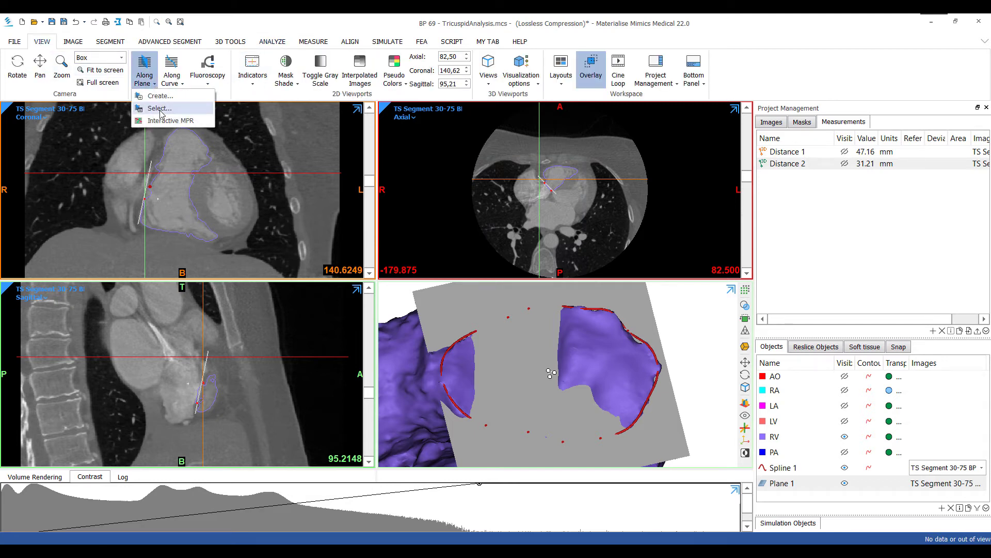
pyautogui.click(162, 112)
pyautogui.click(446, 226)
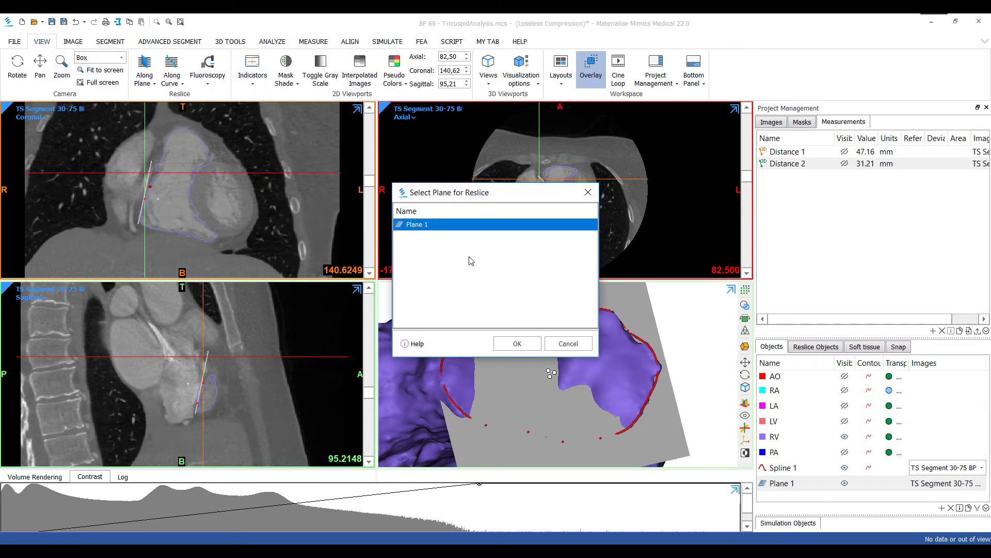
pyautogui.click(517, 344)
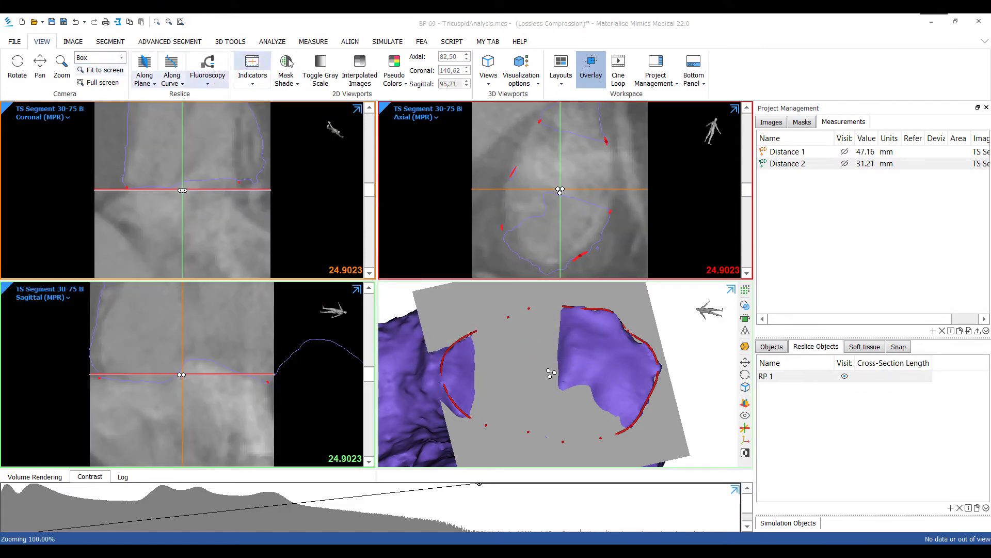
# Trace an area measurement around the tricuspid annulus in the enlarged resliced axial view, following the spline's intersection points and closing the outline.
pyautogui.click(314, 41)
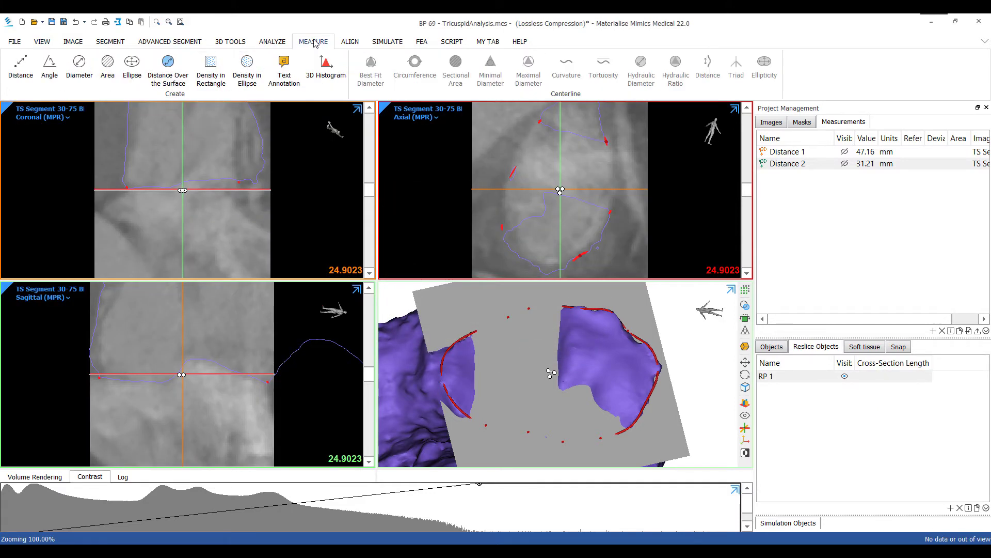
pyautogui.click(107, 68)
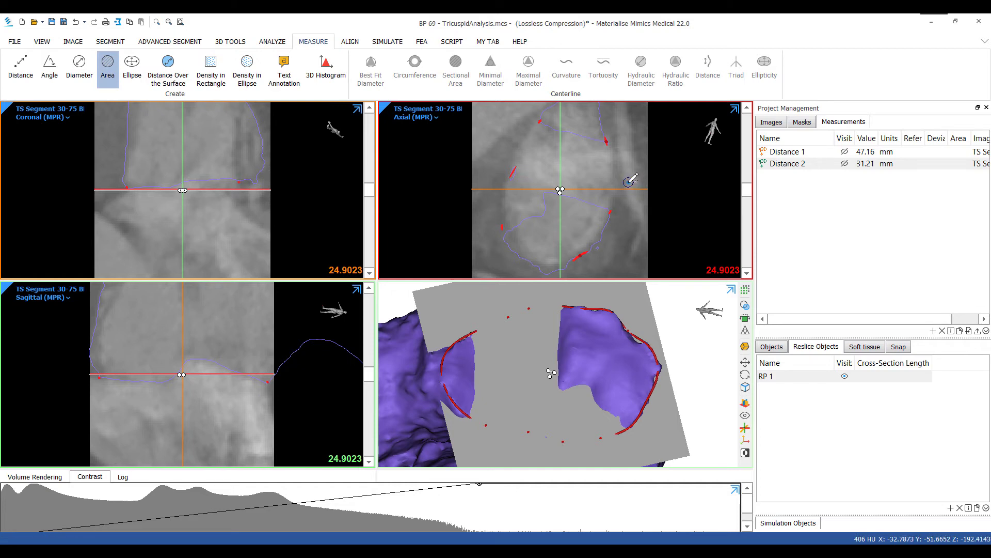
pyautogui.press('space')
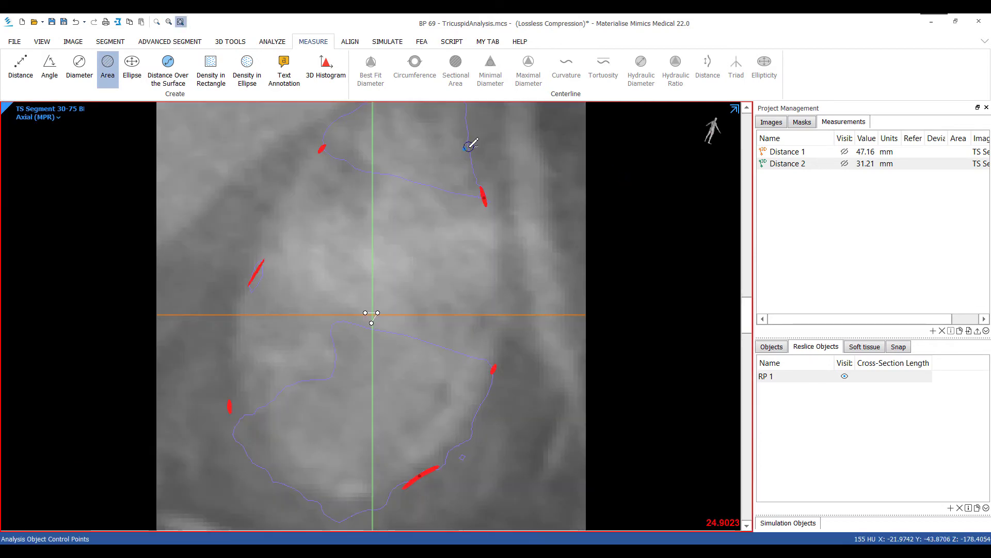
pyautogui.click(484, 197)
pyautogui.click(495, 314)
pyautogui.click(493, 364)
pyautogui.click(483, 401)
pyautogui.click(465, 438)
pyautogui.click(437, 464)
pyautogui.click(407, 487)
pyautogui.click(361, 511)
pyautogui.click(339, 517)
pyautogui.click(301, 492)
pyautogui.click(259, 446)
pyautogui.click(240, 381)
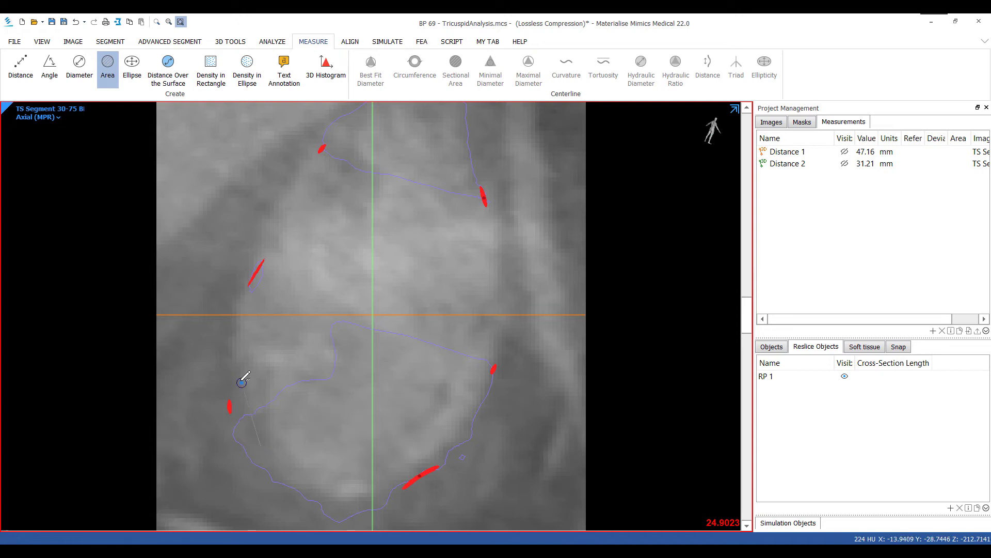
pyautogui.click(235, 333)
pyautogui.click(246, 282)
pyautogui.click(264, 239)
pyautogui.click(294, 188)
pyautogui.click(333, 129)
pyautogui.click(380, 118)
pyautogui.click(430, 130)
pyautogui.click(468, 152)
pyautogui.click(483, 196)
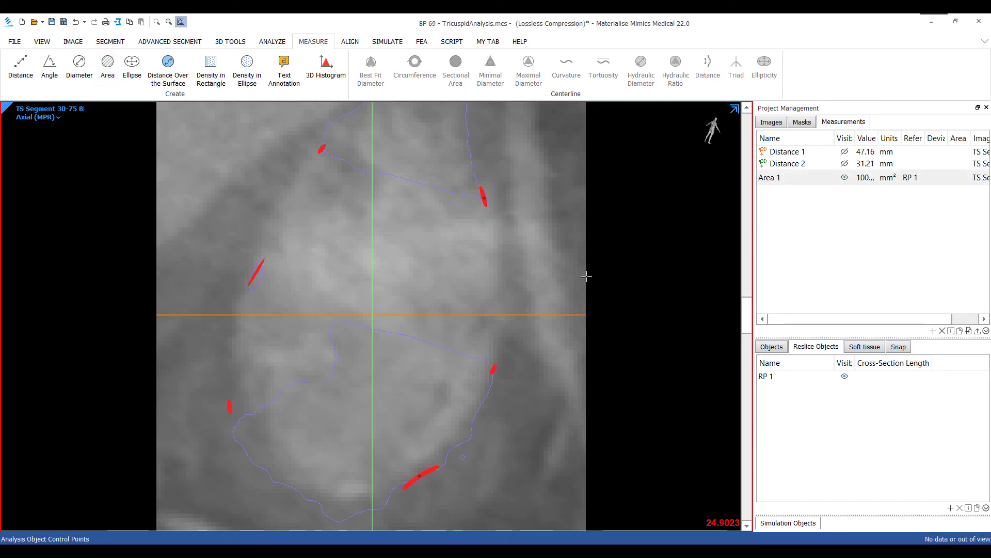
pyautogui.scroll(-3, 449, 325)
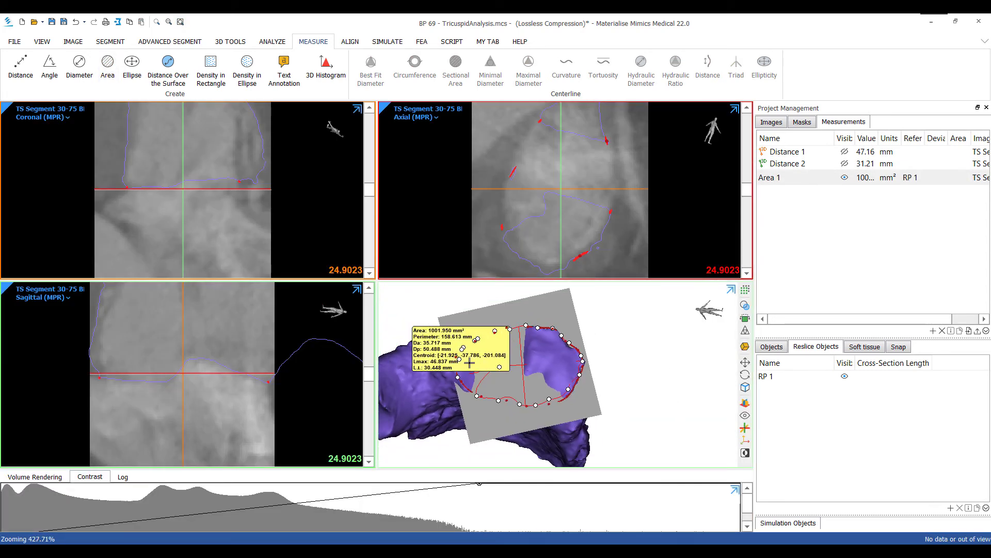
pyautogui.moveTo(449, 326)
pyautogui.mouseDown(button='right')
pyautogui.moveTo(471, 323)
pyautogui.moveTo(431, 324)
pyautogui.mouseUp(button='right')
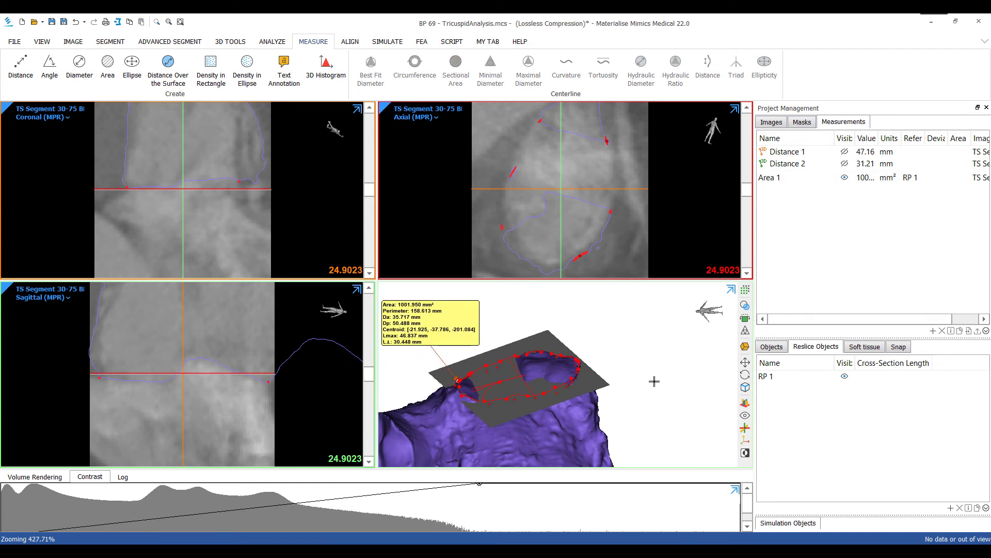
pyautogui.moveTo(653, 381); pyautogui.dragTo(693, 378, button='middle')
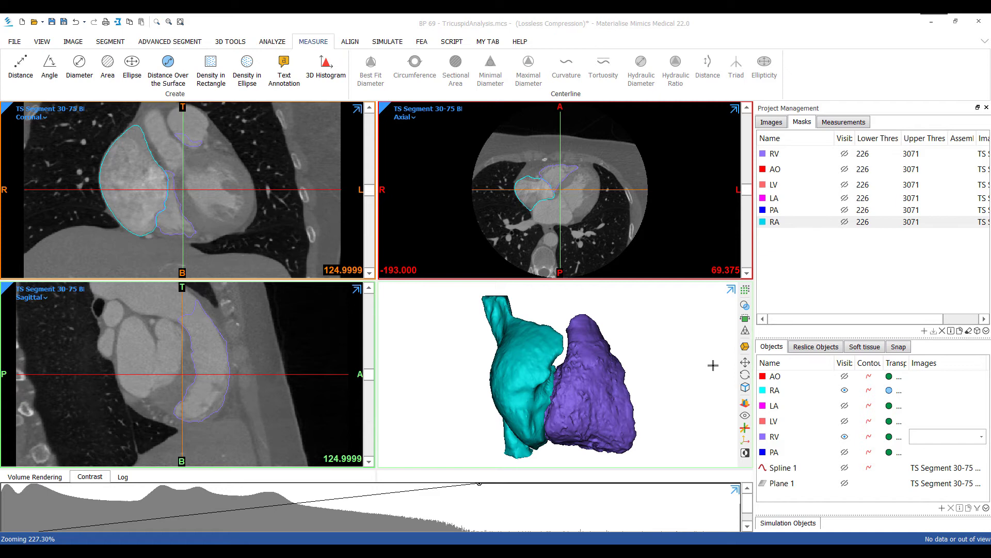
# Examine the detailed properties of the RV object for its dimensions, volume and surface.
pyautogui.click(792, 439)
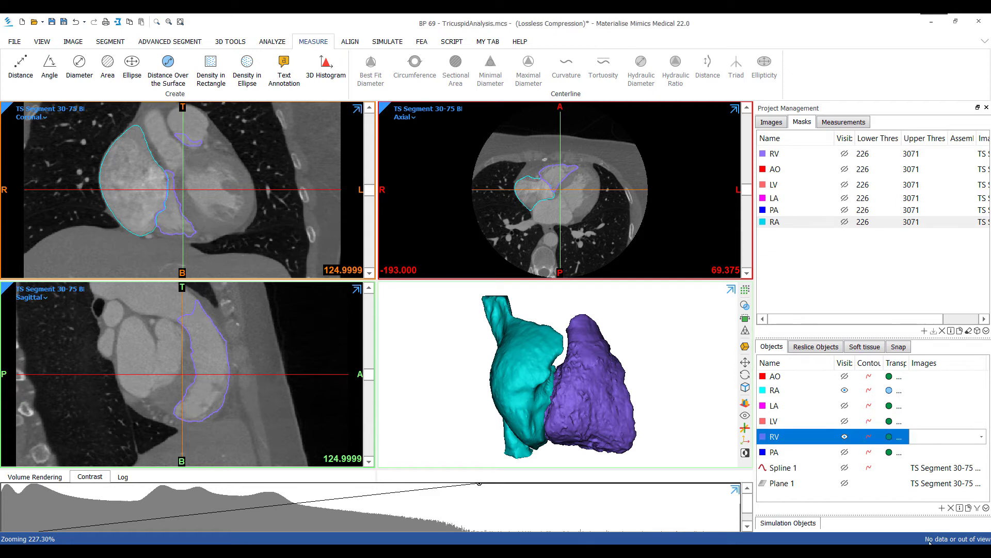
pyautogui.click(960, 509)
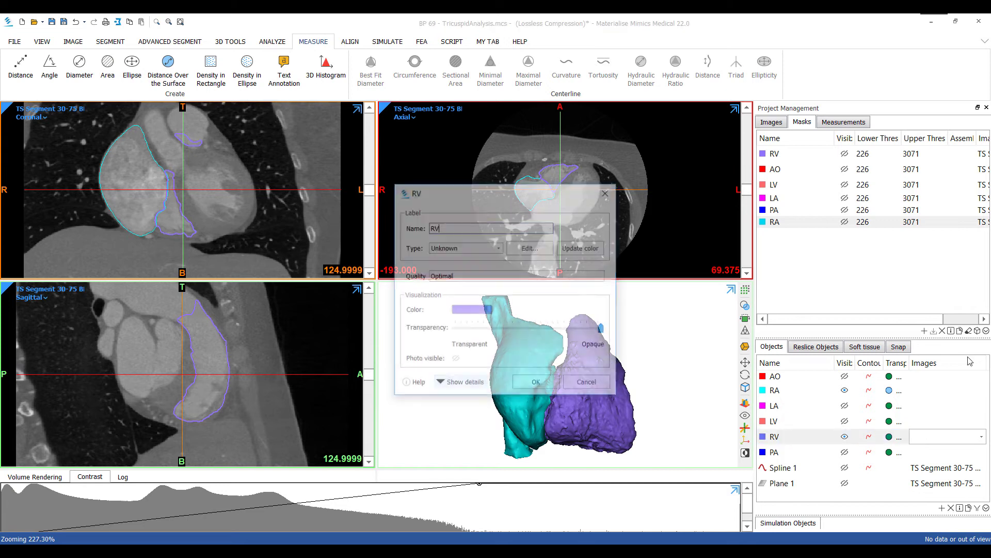
pyautogui.click(479, 385)
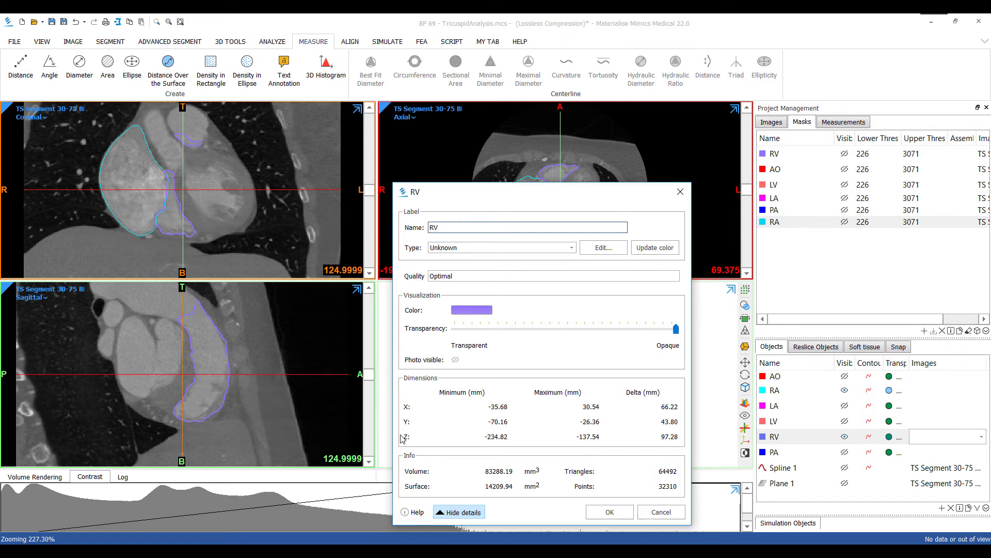
pyautogui.click(609, 512)
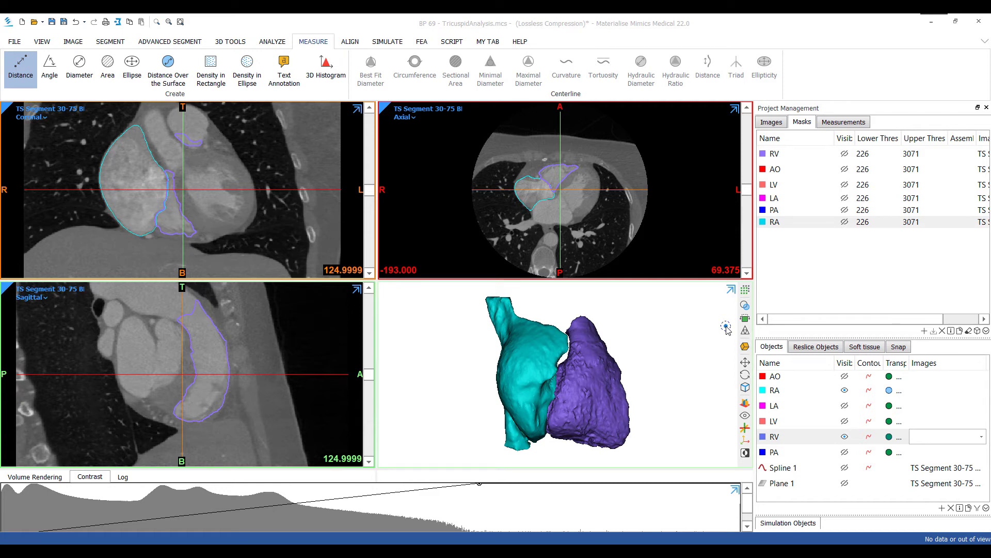
# Hide the RA object and measure a 3D distance on the RV, starting at the centre of the tricuspid annulus surface.
pyautogui.click(844, 391)
pyautogui.moveTo(619, 388); pyautogui.dragTo(626, 387, button='right')
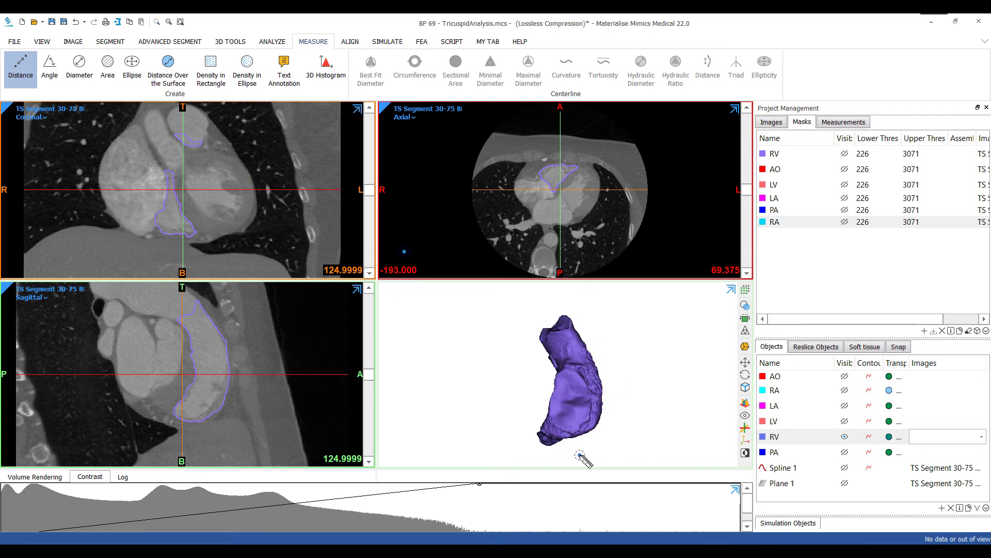
pyautogui.scroll(5, 574, 413)
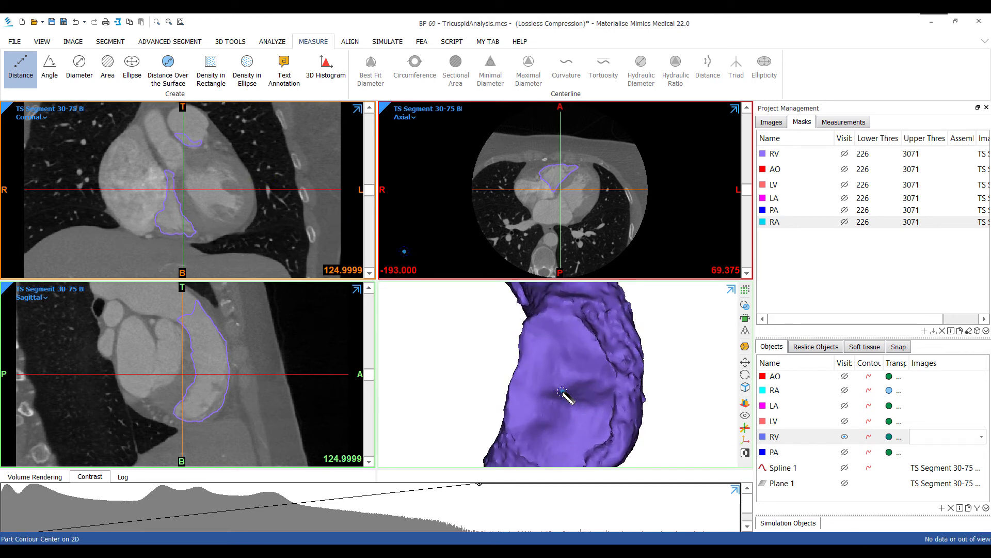
pyautogui.click(568, 400)
pyautogui.click(655, 422)
pyautogui.moveTo(660, 424); pyautogui.dragTo(568, 412)
pyautogui.moveTo(568, 411); pyautogui.dragTo(680, 332, button='right')
pyautogui.press('Escape')
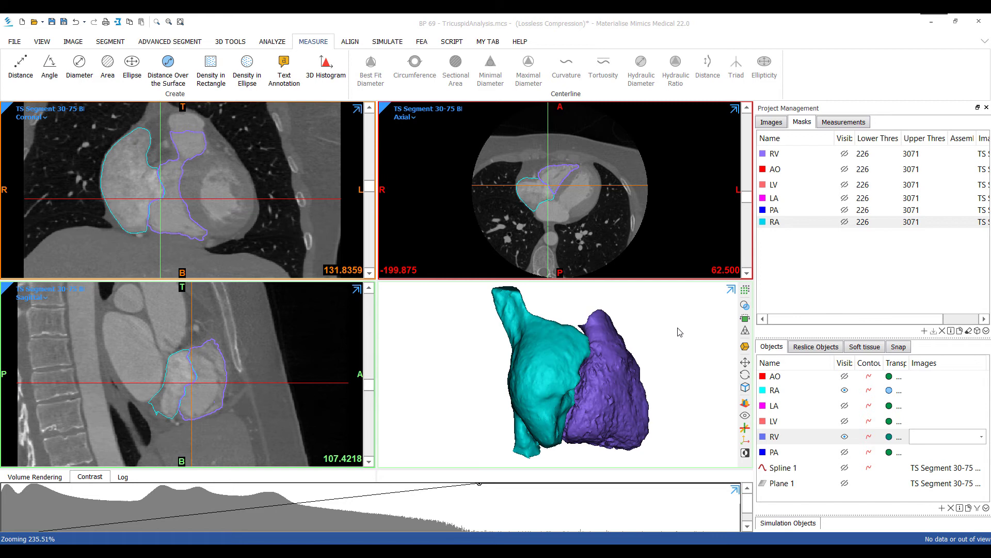
# Hide the RV and cut the RA orthogonal to the screen along a diagonal line below its upper vessel, keeping the originals.
pyautogui.click(673, 358)
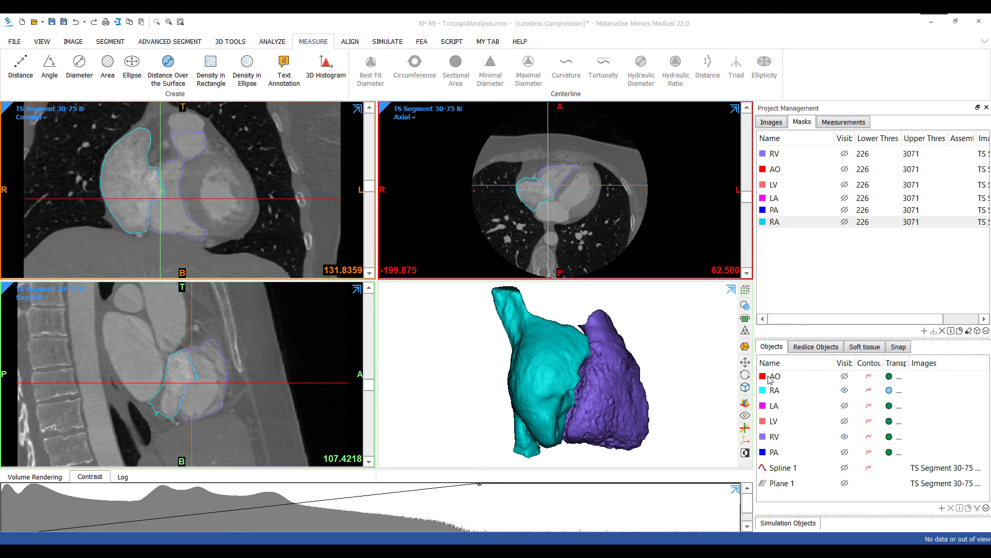
pyautogui.click(845, 436)
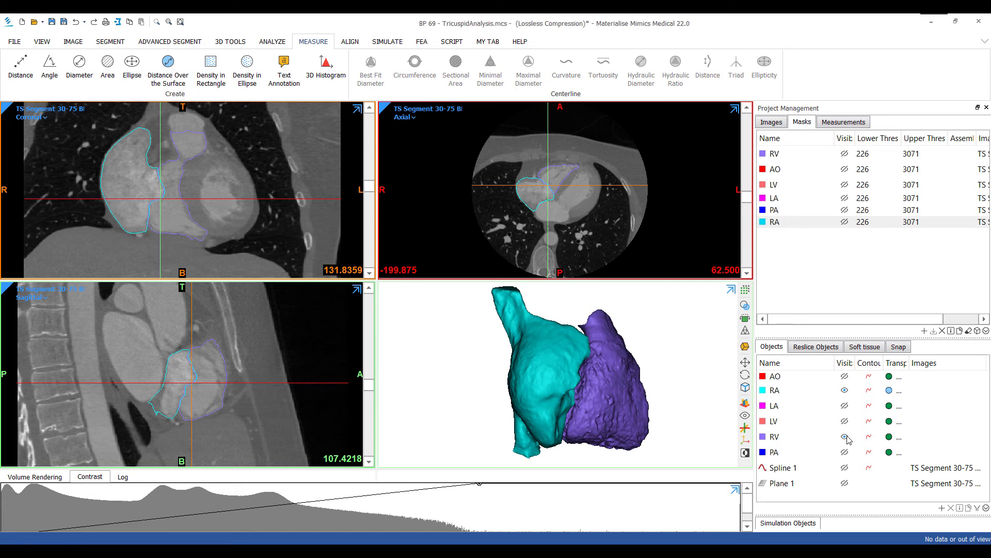
pyautogui.click(230, 42)
pyautogui.click(407, 69)
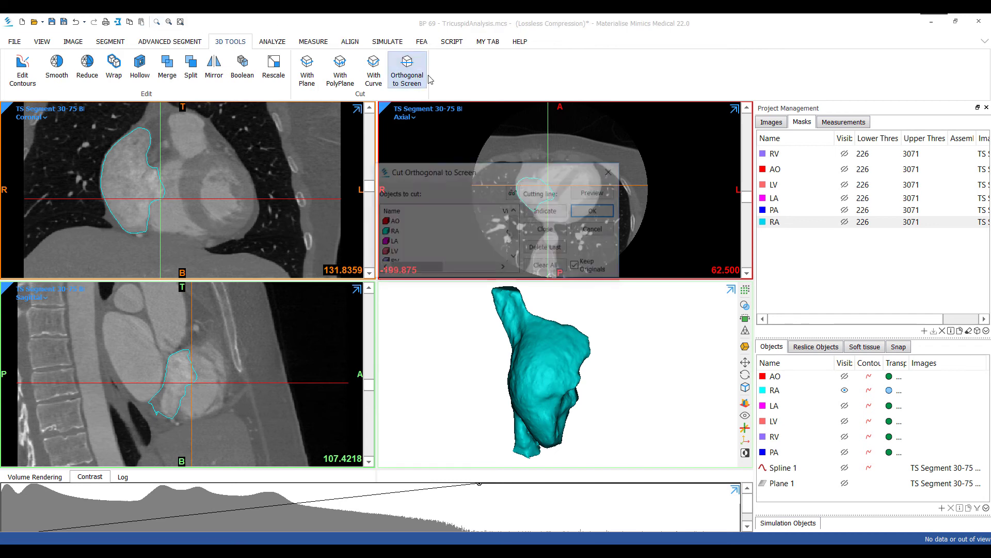
pyautogui.click(429, 232)
pyautogui.click(548, 212)
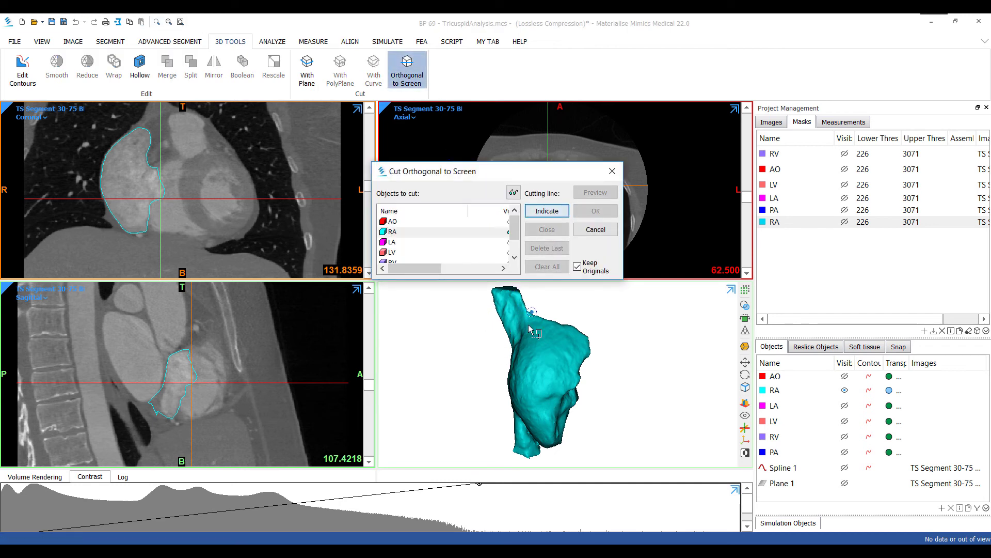
pyautogui.click(544, 302)
pyautogui.click(495, 354)
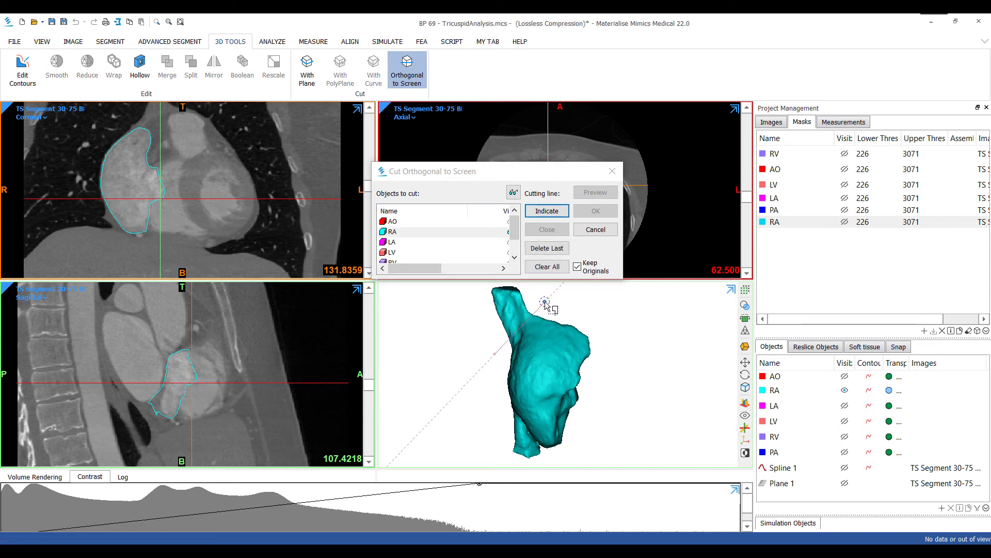
pyautogui.click(598, 211)
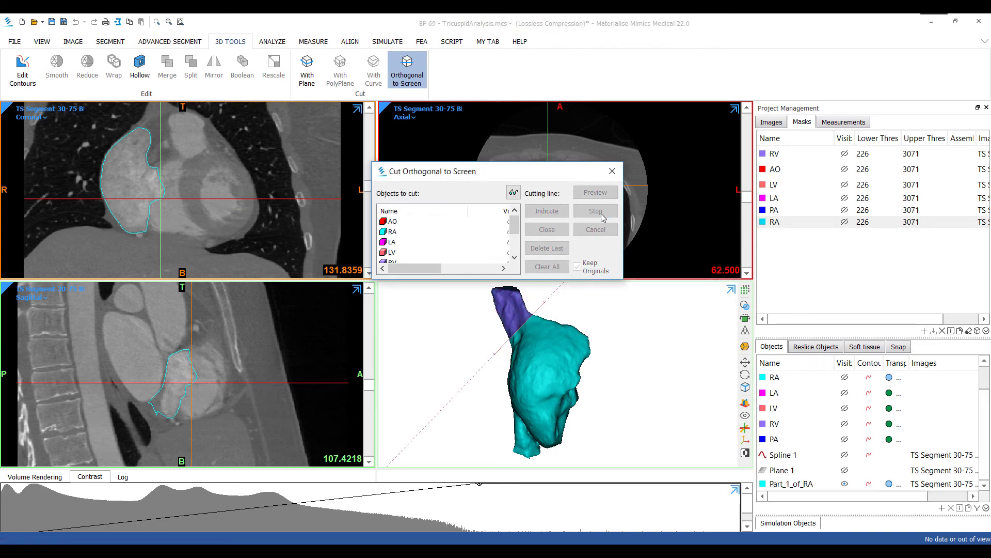
# Hide Part_1_of_RA and fit a centerline to Part_2_of_RA with a smooth factor of 0.5.
pyautogui.scroll(-1, 828, 450)
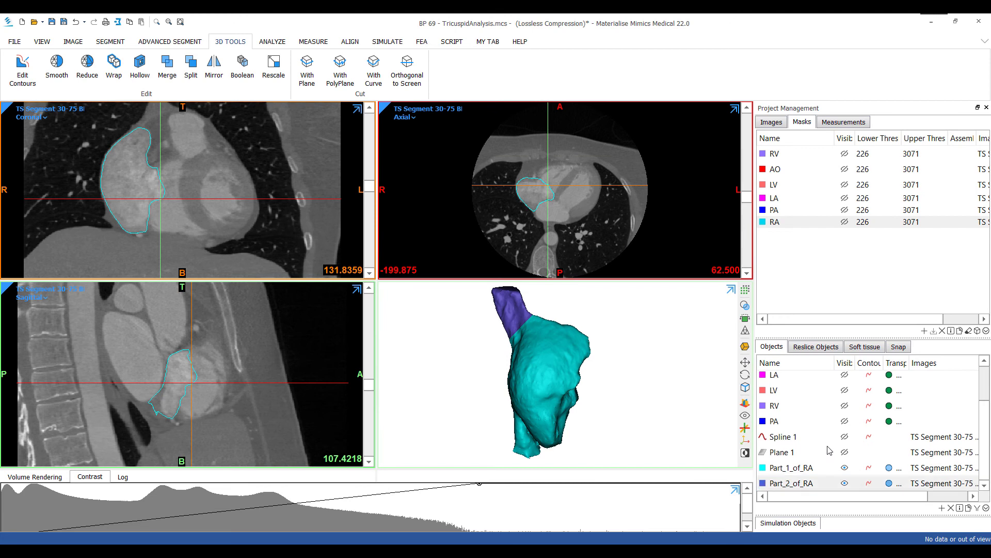
pyautogui.click(852, 483)
pyautogui.click(845, 467)
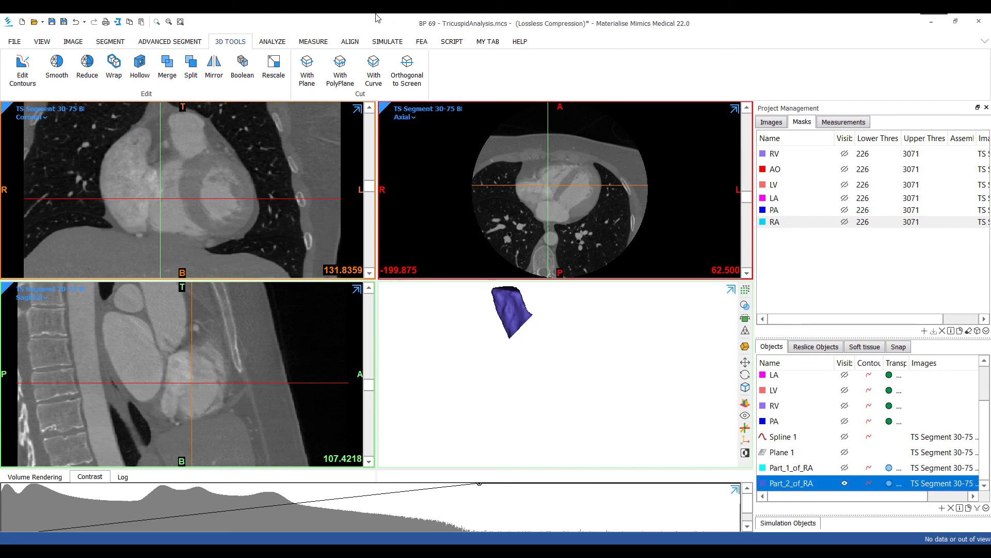
pyautogui.click(274, 42)
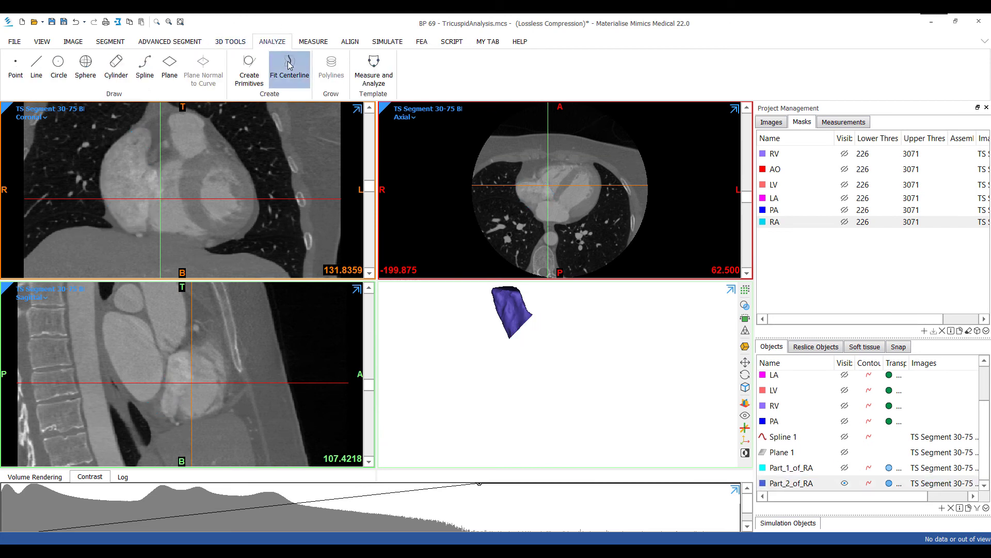
pyautogui.click(289, 66)
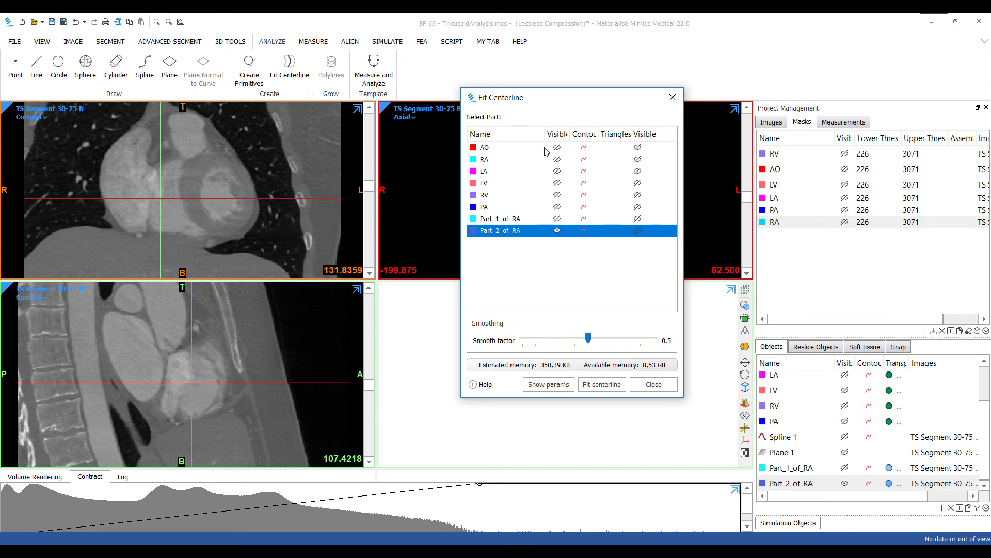
pyautogui.click(594, 385)
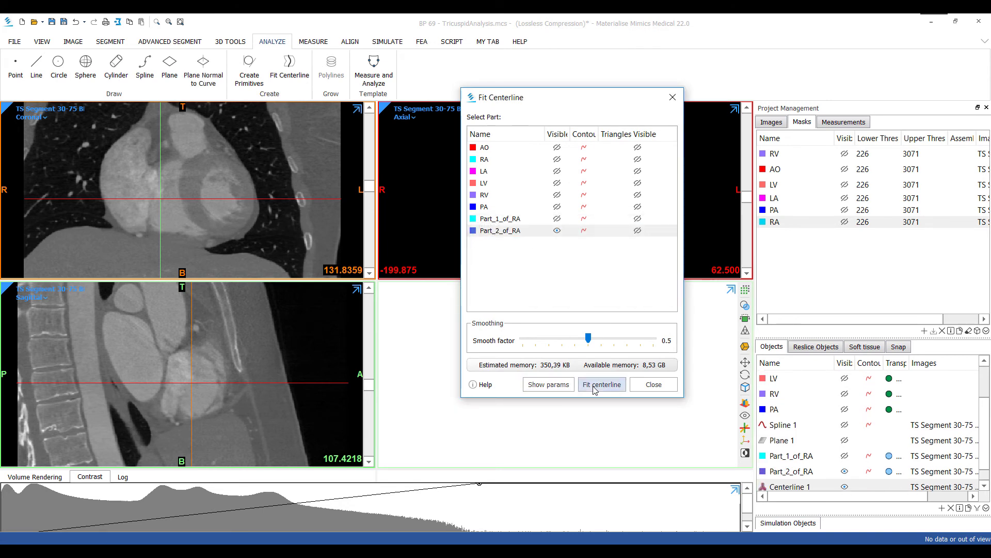
pyautogui.click(655, 387)
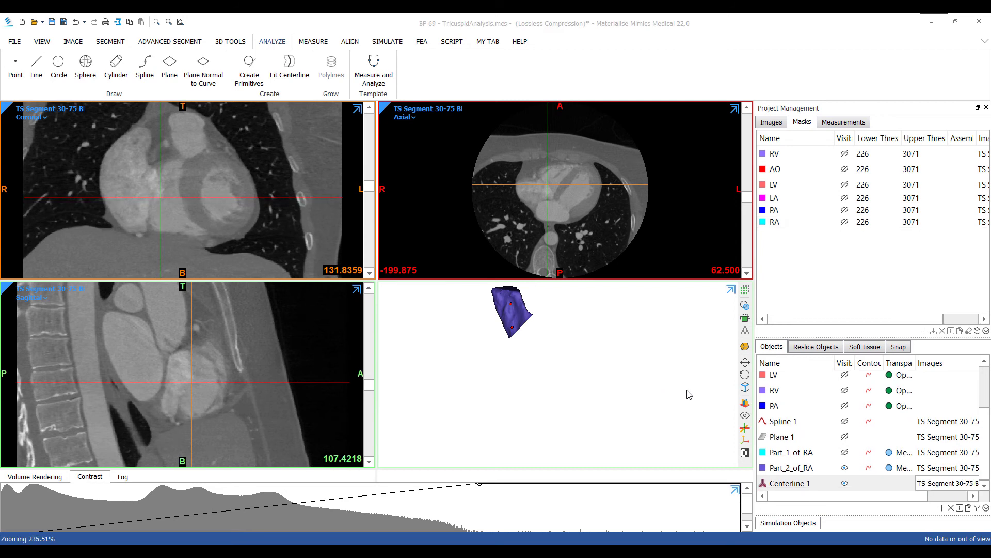
# Make the 3D objects transparent and add a best fit diameter measurement midway along the vessel's centerline.
pyautogui.click(745, 306)
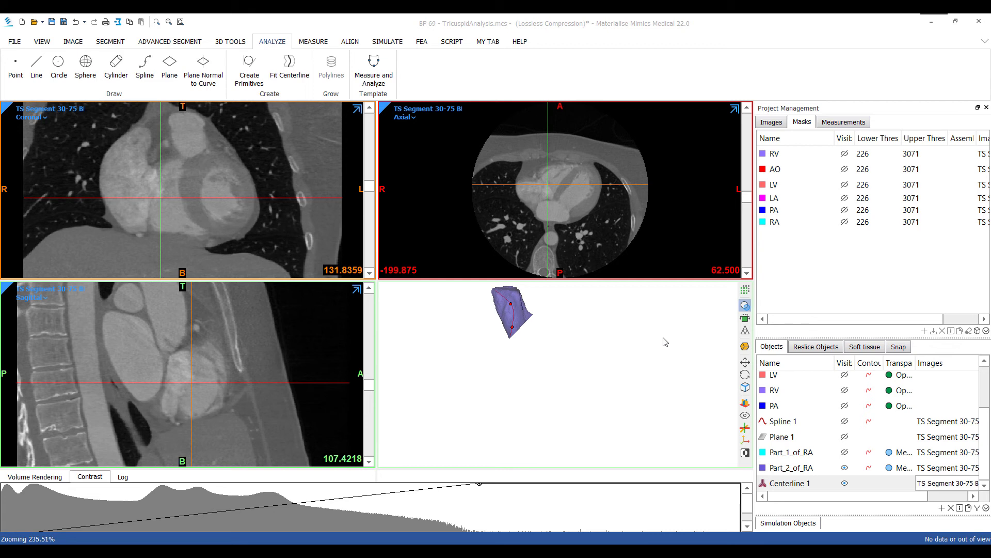
pyautogui.click(322, 43)
pyautogui.click(371, 70)
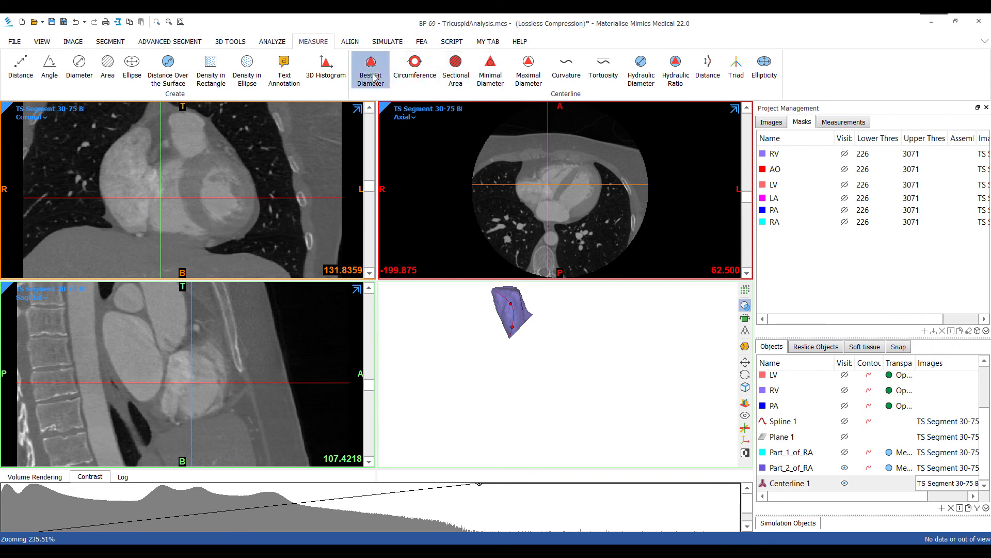
pyautogui.scroll(3, 516, 309)
pyautogui.scroll(2, 496, 357)
pyautogui.click(526, 383)
pyautogui.click(454, 408)
# Add a sectional area measurement on the vessel's centerline, above the best fit diameter.
pyautogui.click(456, 70)
pyautogui.click(518, 358)
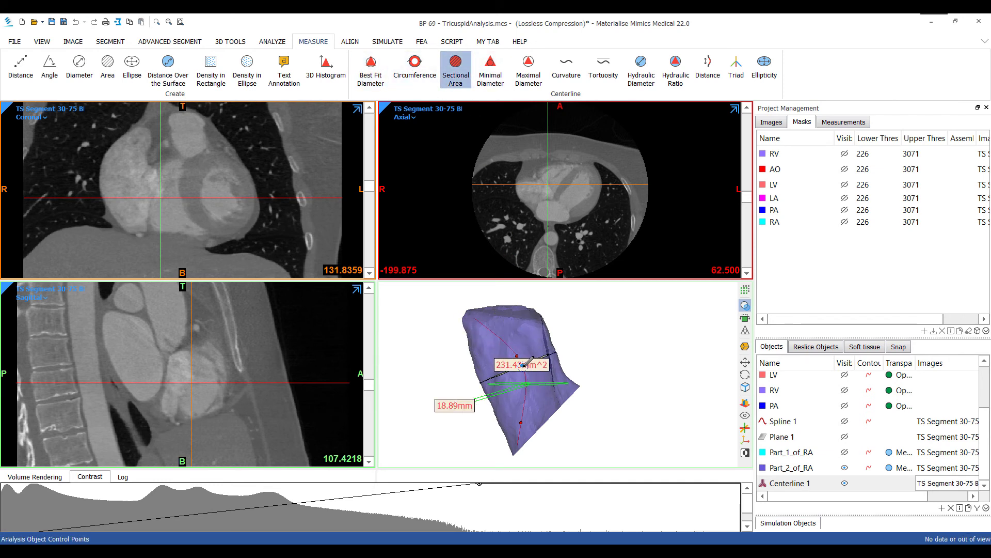
pyautogui.rightClick(437, 370)
pyautogui.moveTo(438, 370); pyautogui.dragTo(549, 394, button='right')
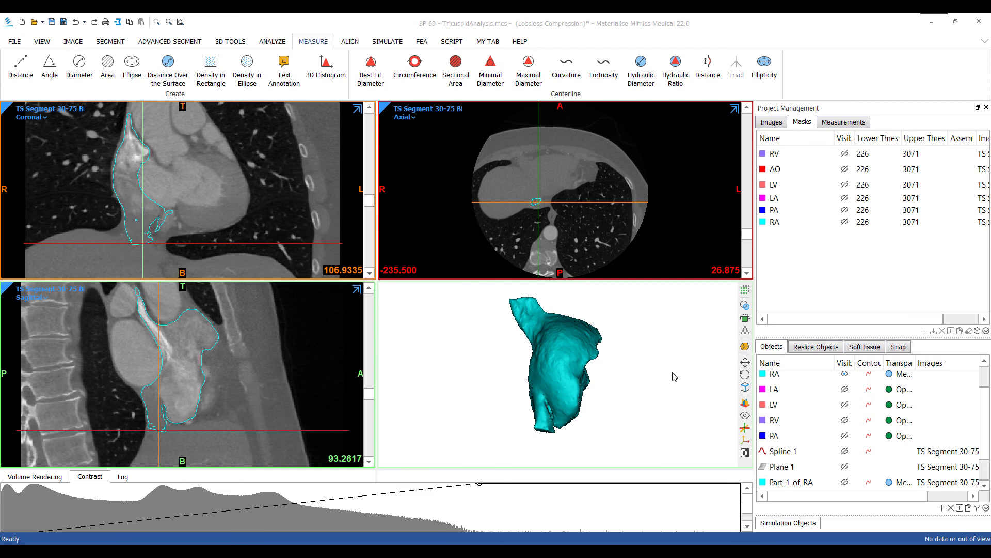
# Measure a 3D angle on the RA, from the end of its lower vessel through the vessel's base and across the atrium.
pyautogui.click(49, 67)
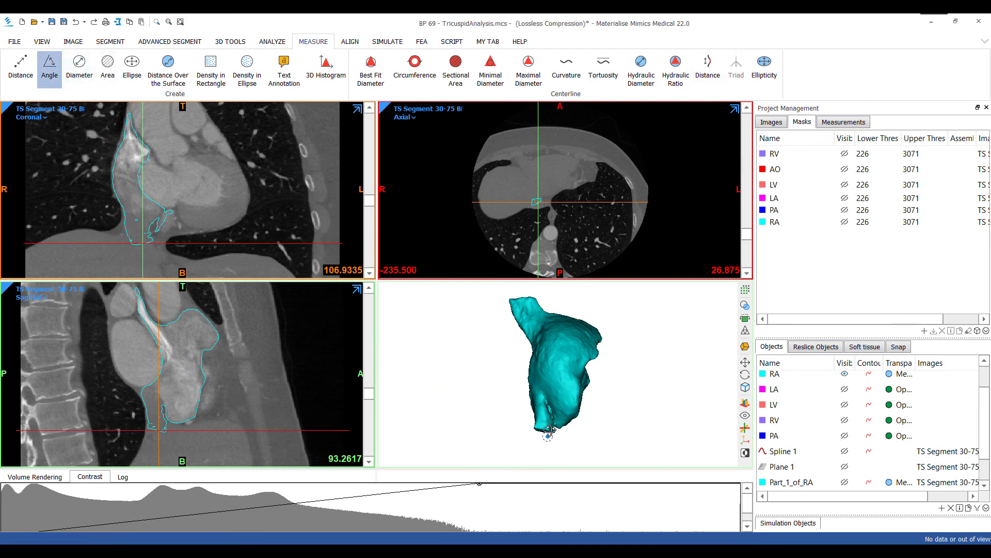
pyautogui.scroll(3, 553, 387)
pyautogui.click(540, 370)
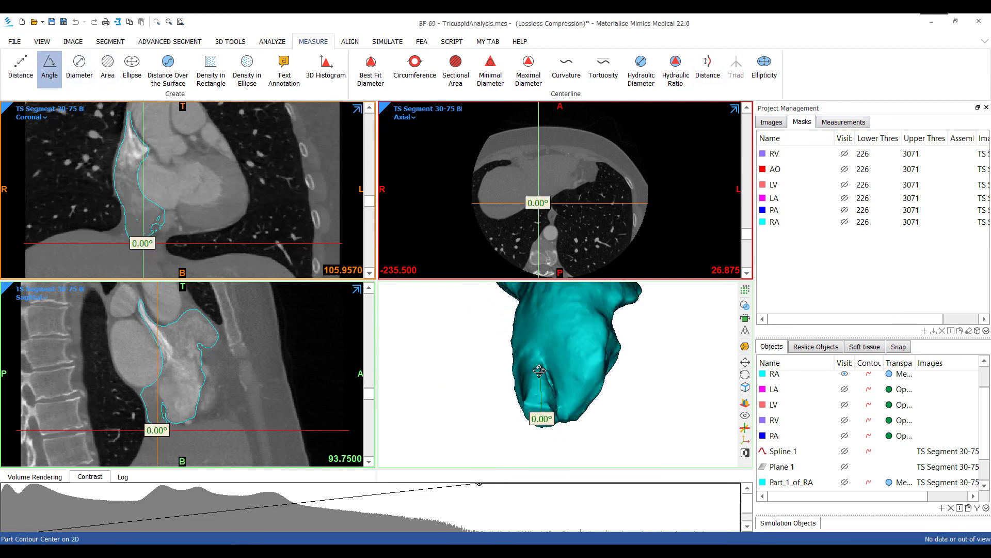
pyautogui.scroll(2, 539, 371)
pyautogui.click(548, 373)
pyautogui.scroll(2, 555, 373)
pyautogui.moveTo(554, 372); pyautogui.dragTo(480, 394, button='right')
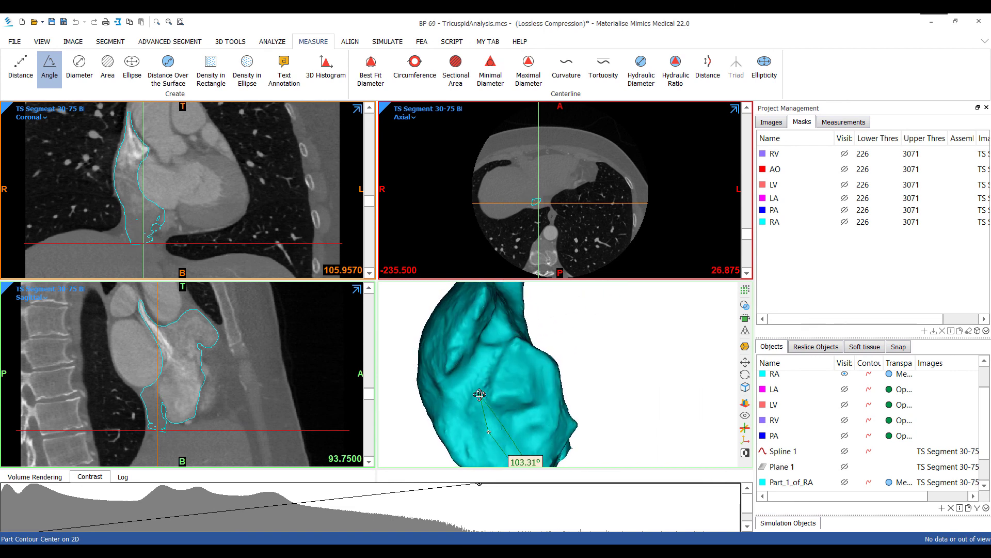